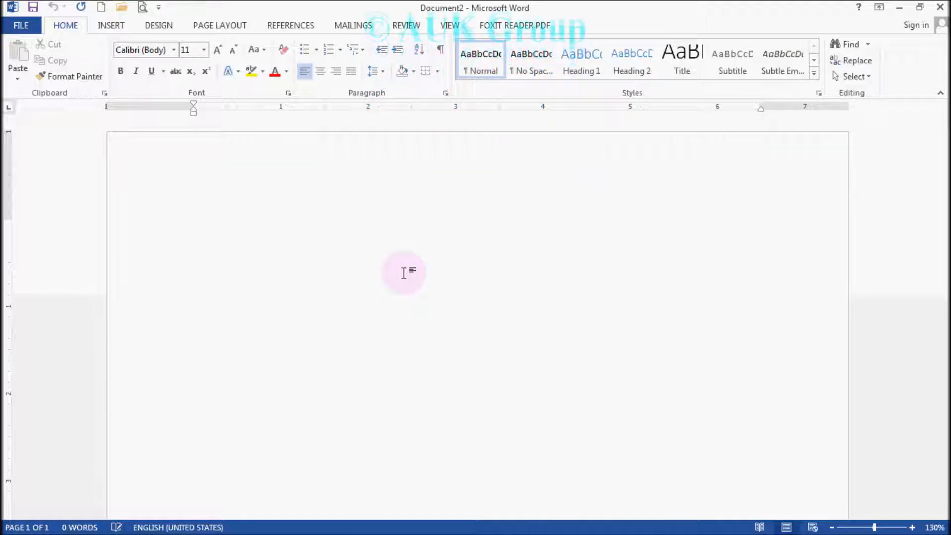
Set the font to Times New Roman at size 68 and enter the text "AUK Group" on the blank page.
left_click(154, 48)
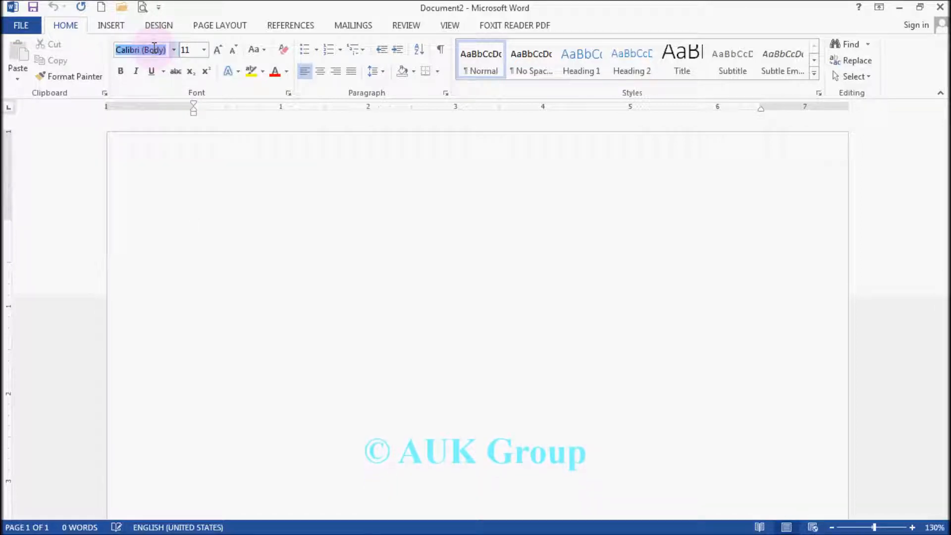
type("Times New Ro")
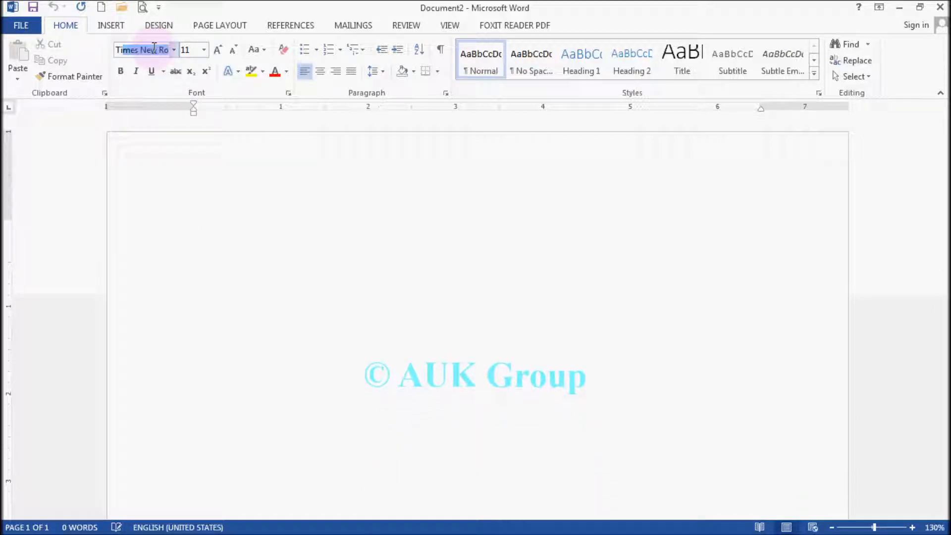
key("Return")
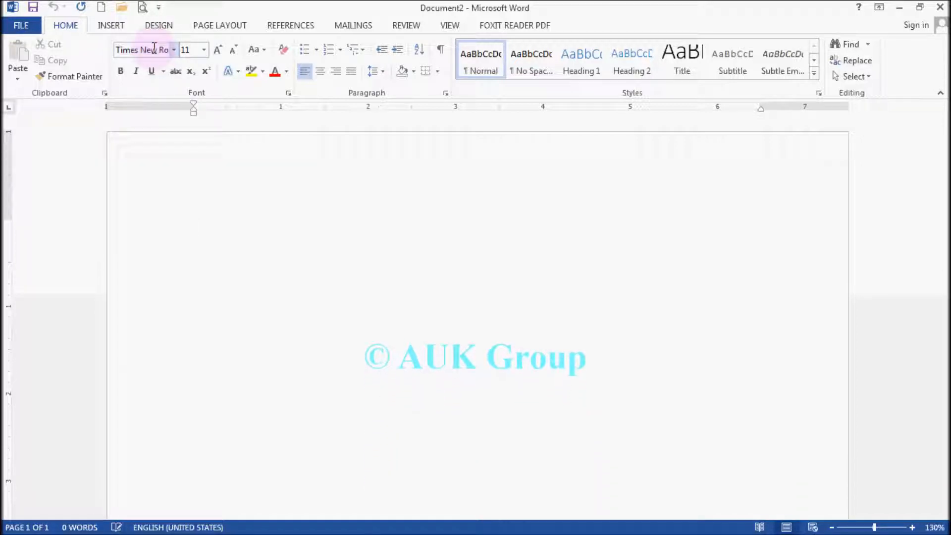
left_click(193, 49)
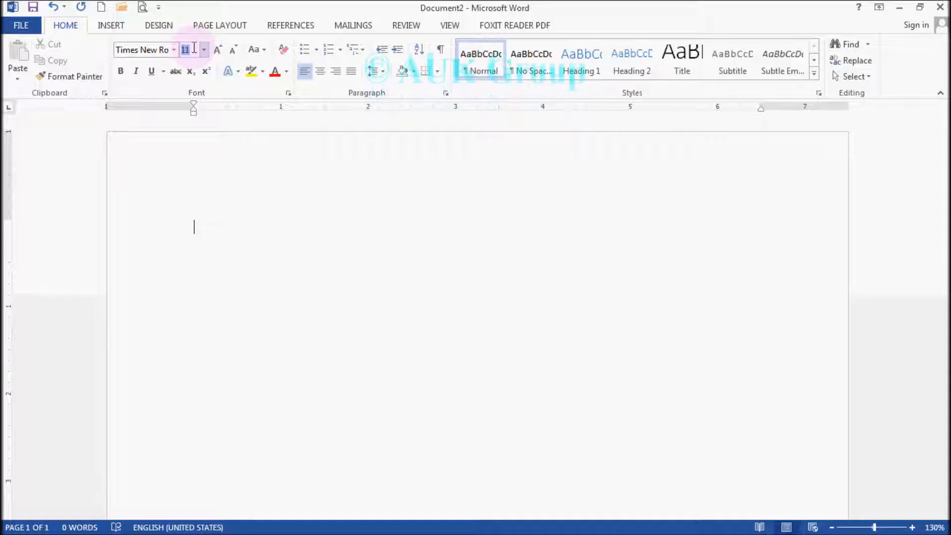
key("Return")
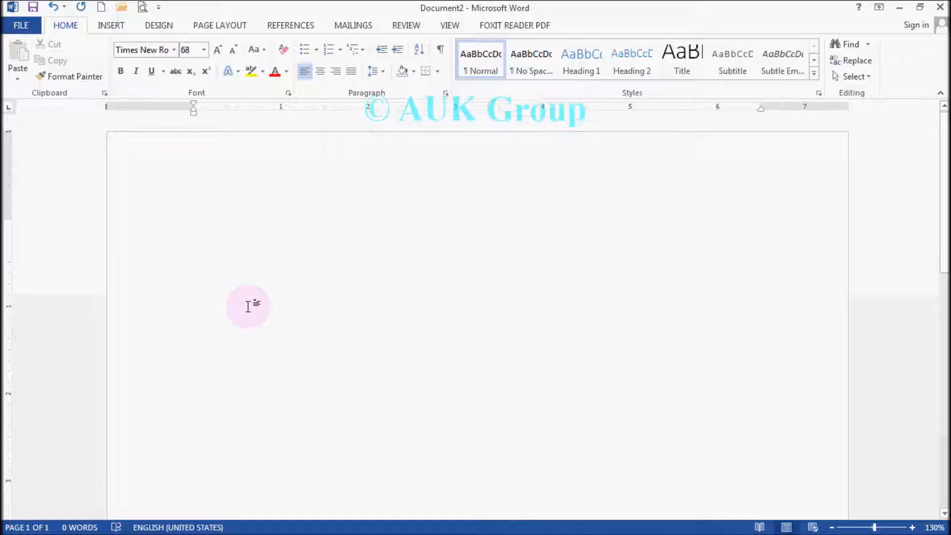
type("AUK gr")
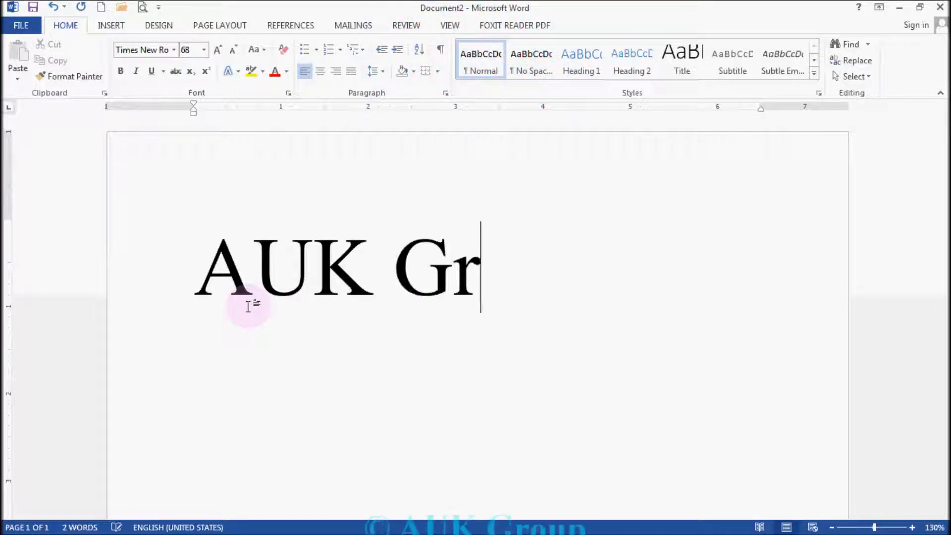
type("oup")
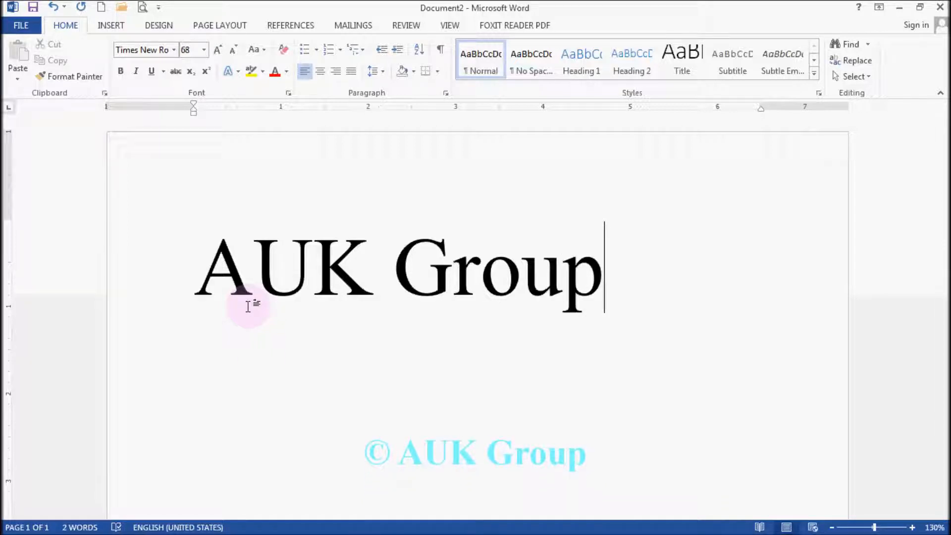
Give the whole "AUK Group" line a text outline in a custom pink with RGB 224, 52, 212.
triple_click(210, 274)
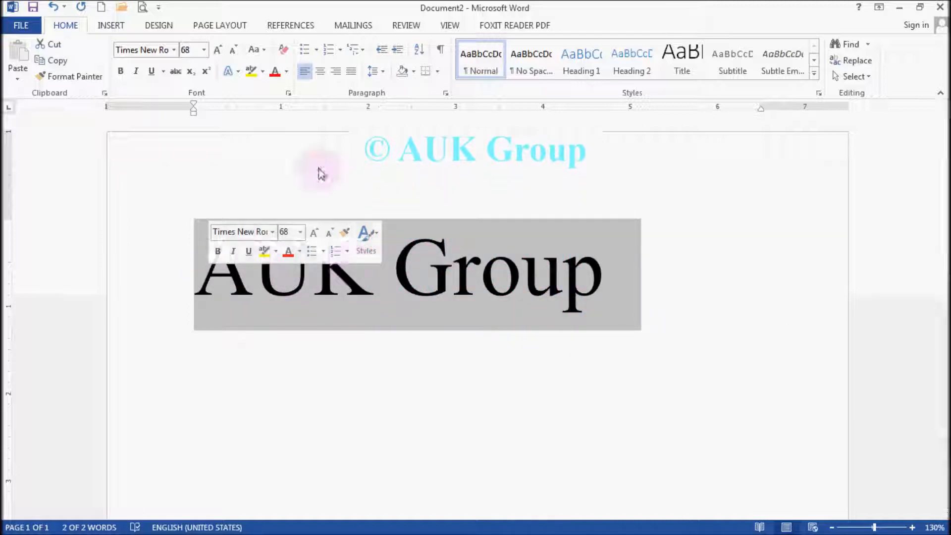
left_click(239, 73)
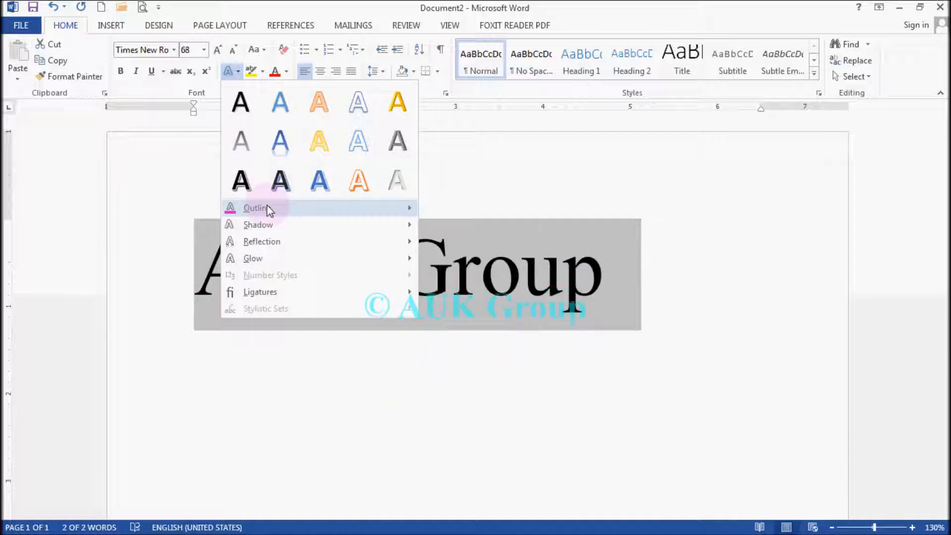
mouse_move(269, 210)
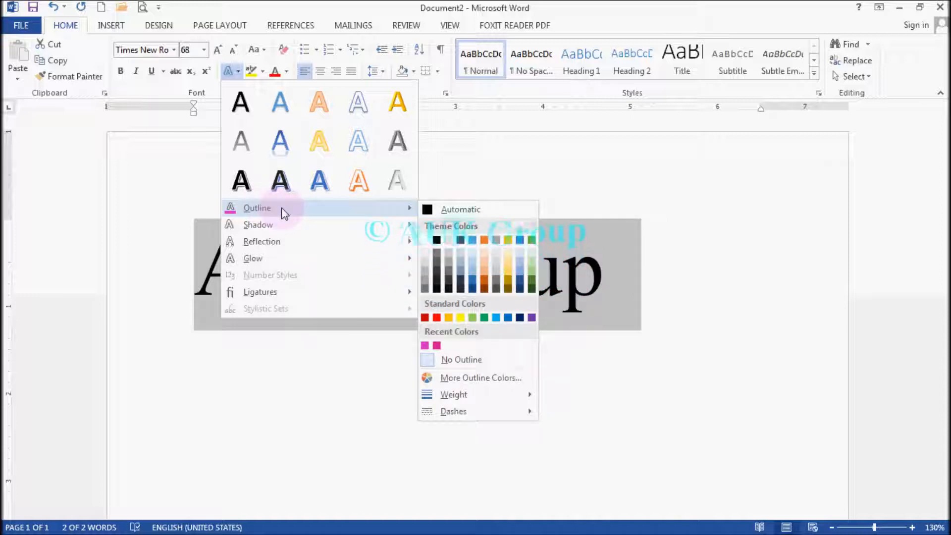
mouse_move(278, 247)
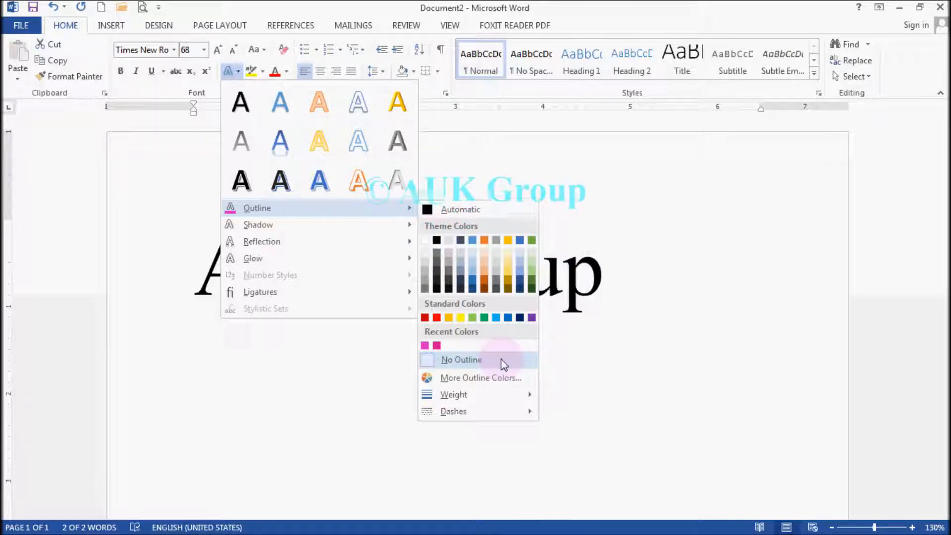
left_click(482, 379)
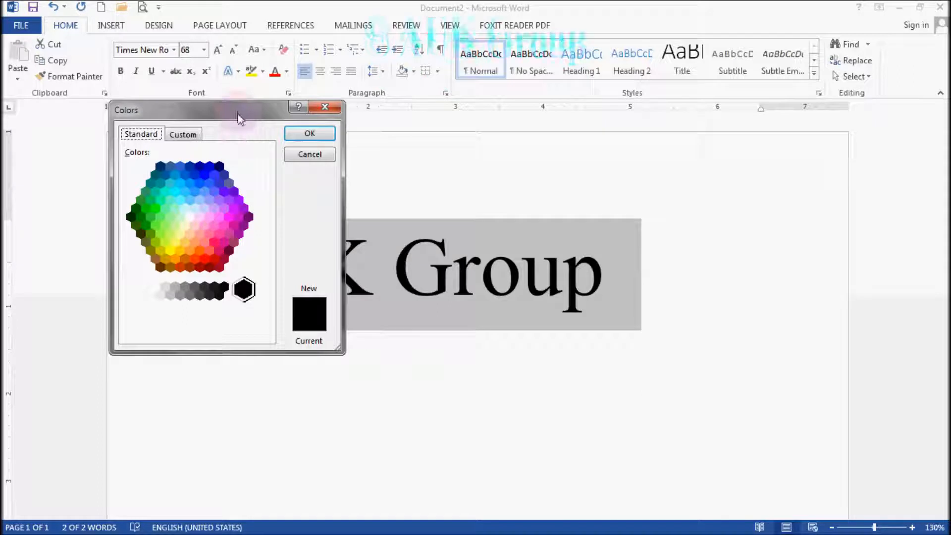
left_click_drag(286, 170, 156, 158)
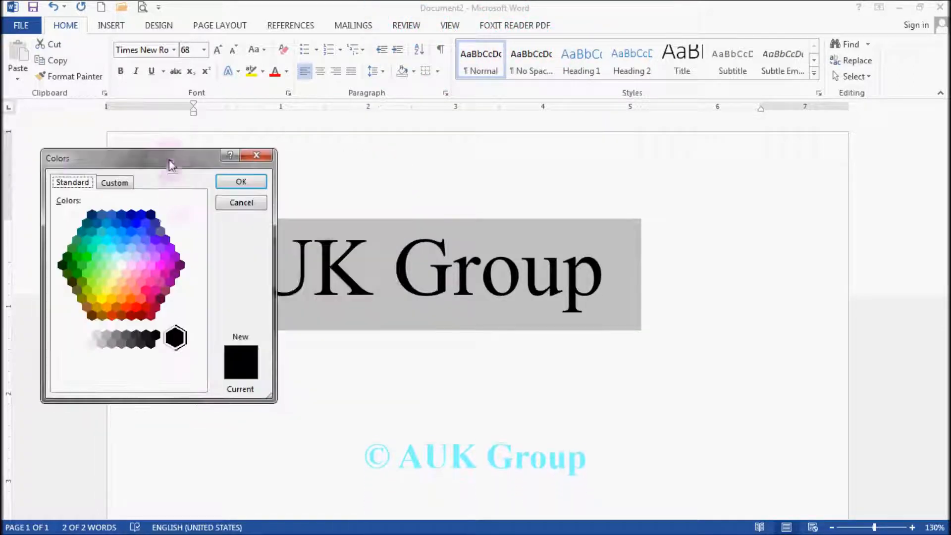
left_click(168, 267)
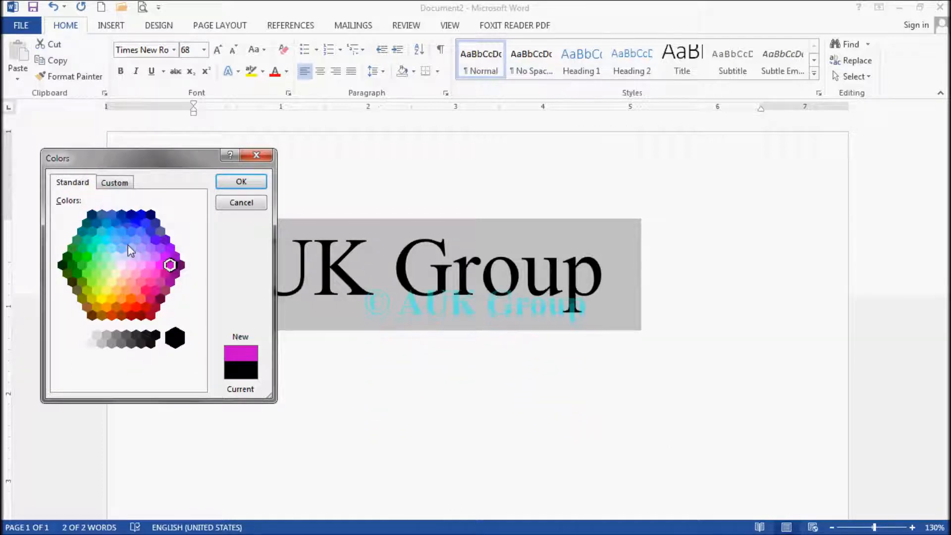
left_click(128, 187)
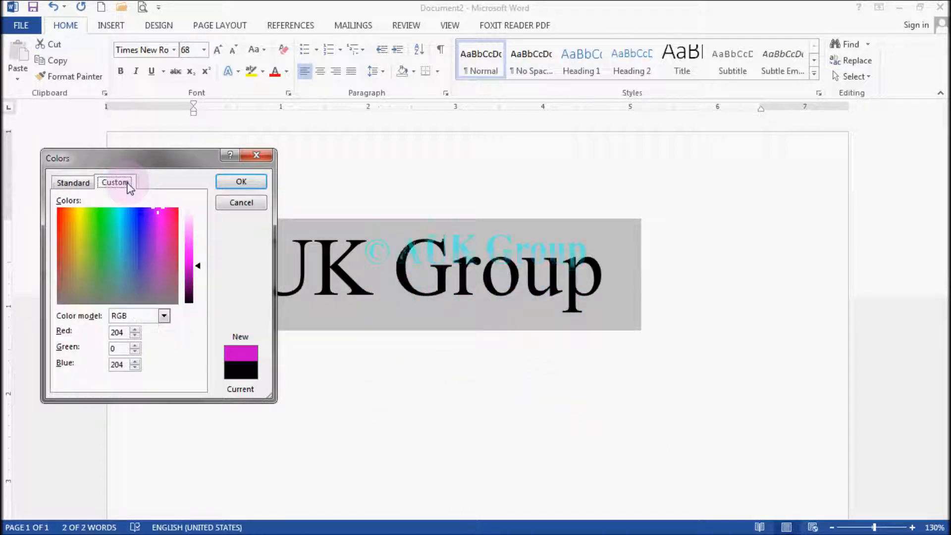
left_click(159, 232)
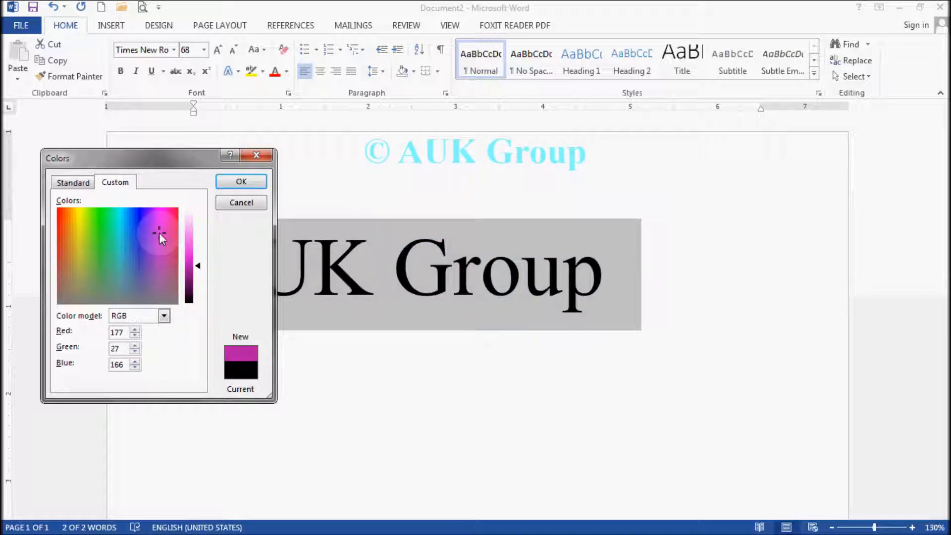
left_click(191, 254)
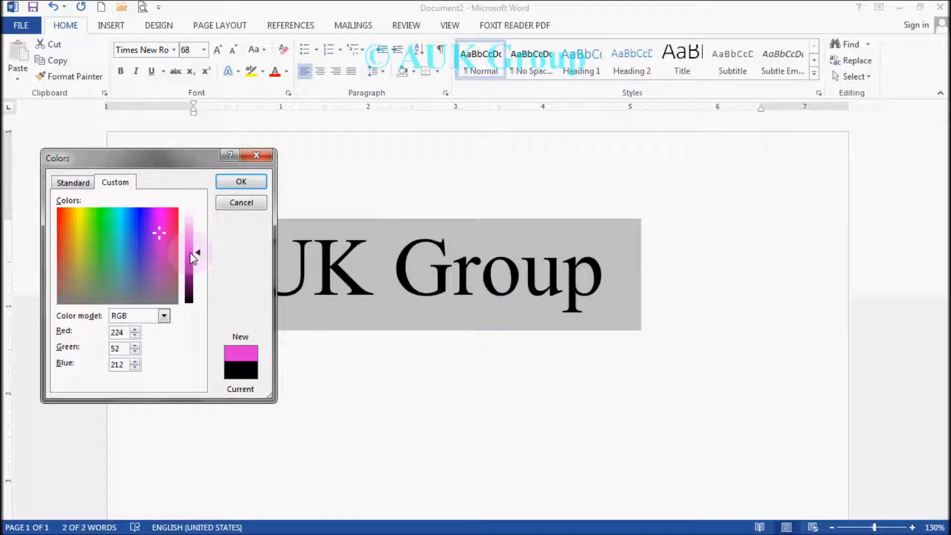
left_click(236, 187)
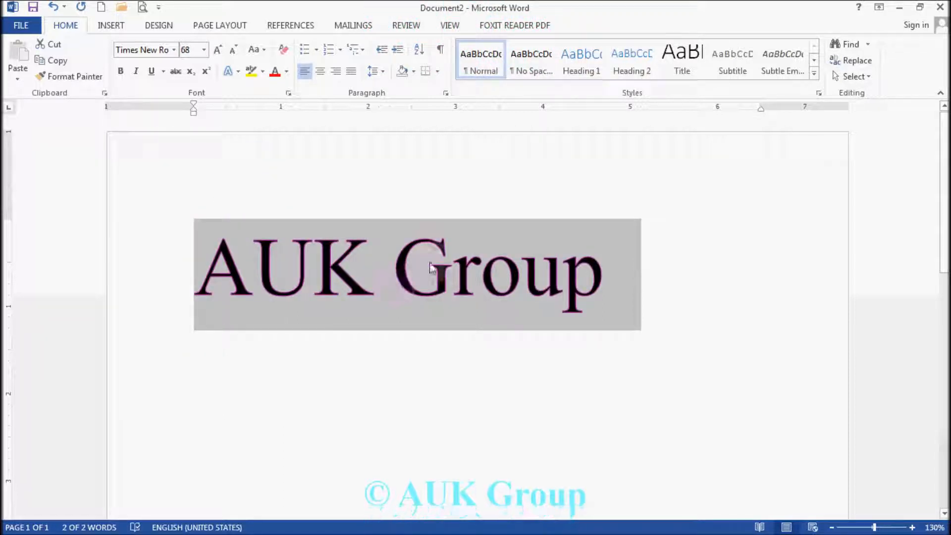
Open the detailed line settings for the text outline and raise the outline width to 2.5 pt.
left_click(239, 73)
mouse_move(275, 213)
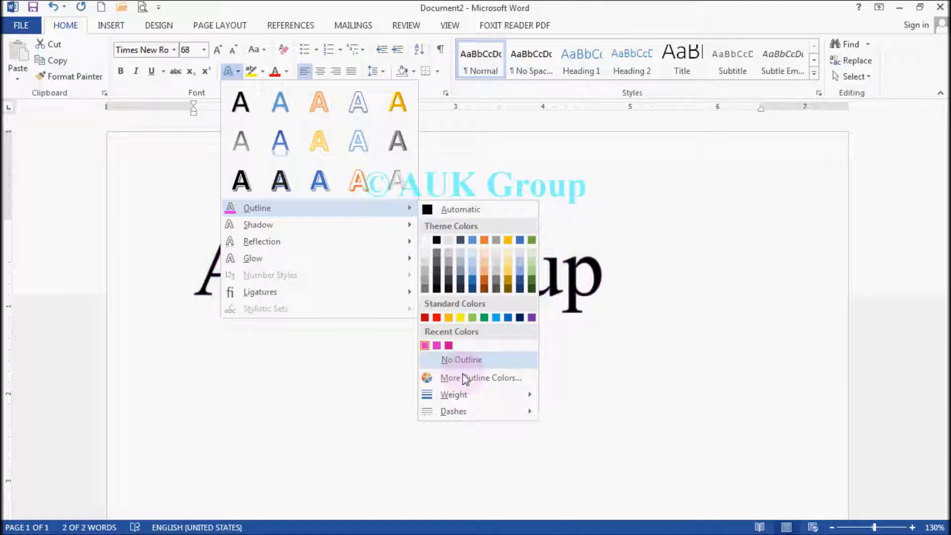
mouse_move(455, 396)
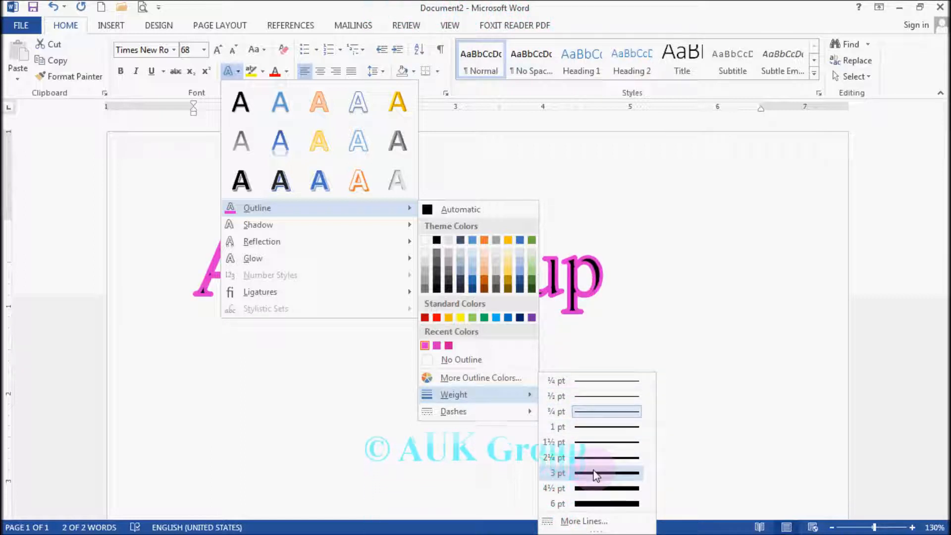
left_click(581, 520)
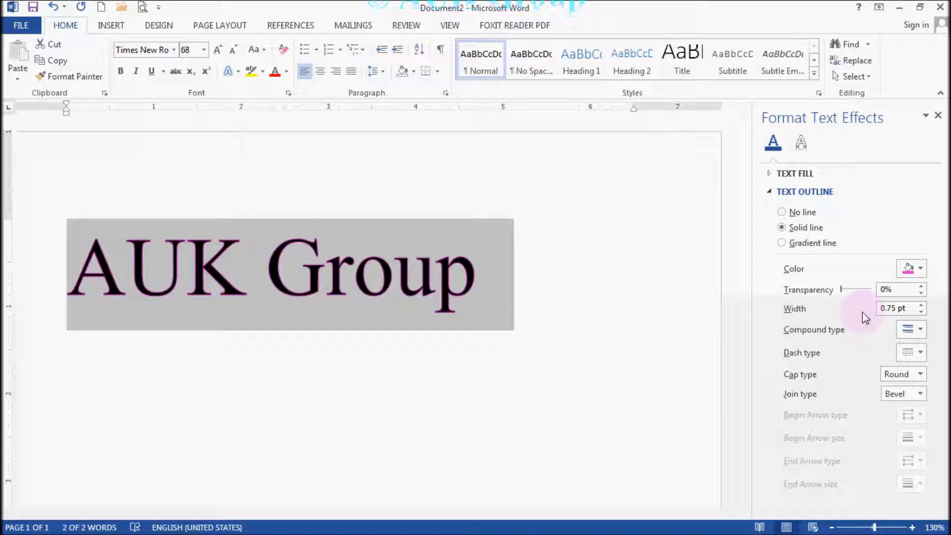
left_click(921, 305)
left_click(921, 305)
left_click(921, 305)
left_click(921, 305)
left_click(921, 305)
left_click(921, 305)
left_click(921, 305)
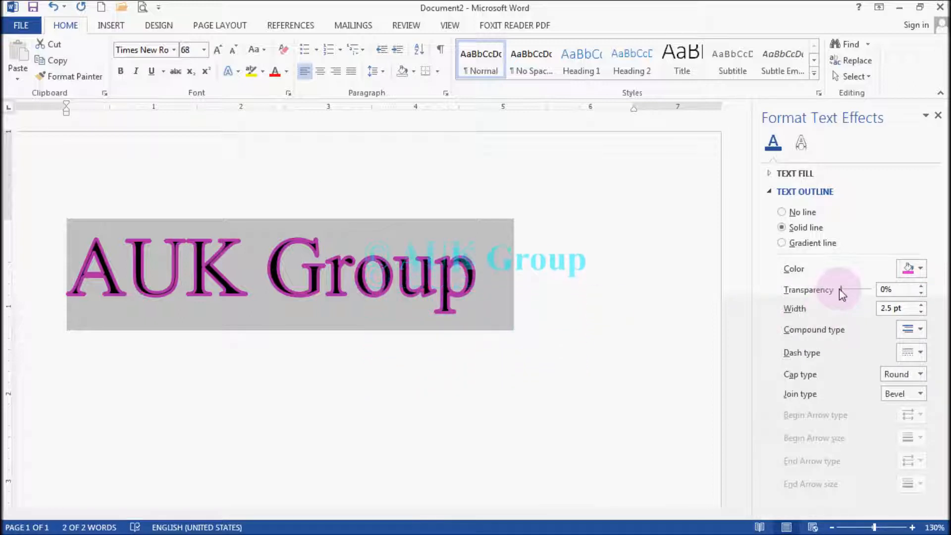
Set the outline's transparency to 47% and its compound type to the double line with a thick and a thin stroke.
left_click_drag(841, 290, 852, 293)
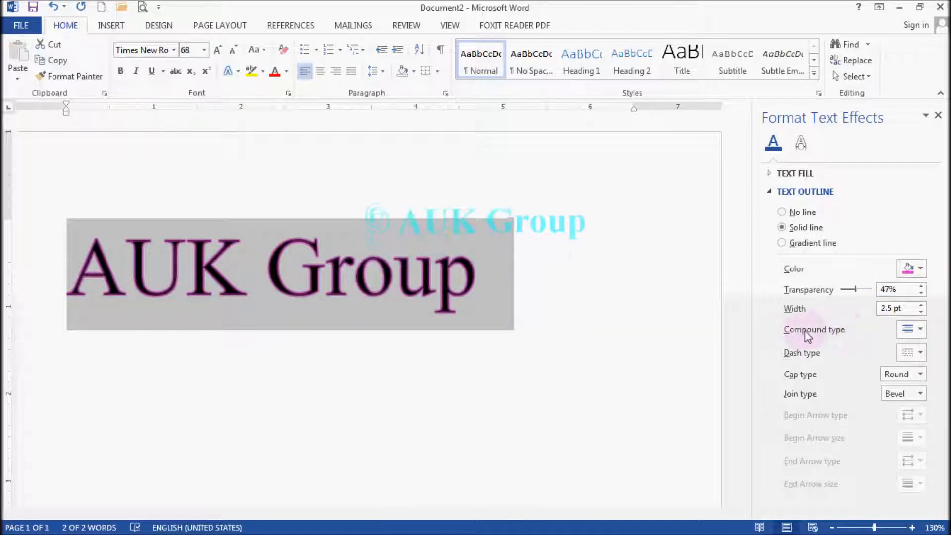
left_click(919, 330)
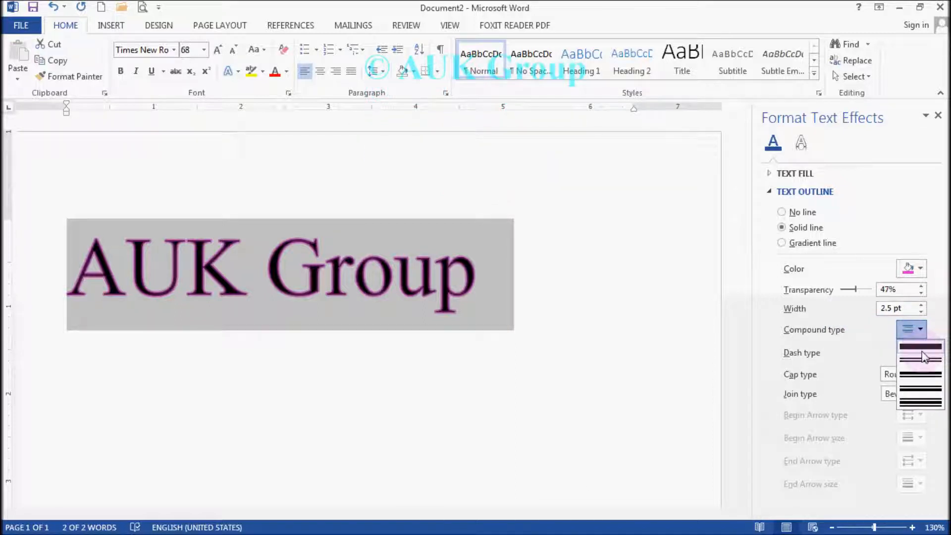
left_click(917, 383)
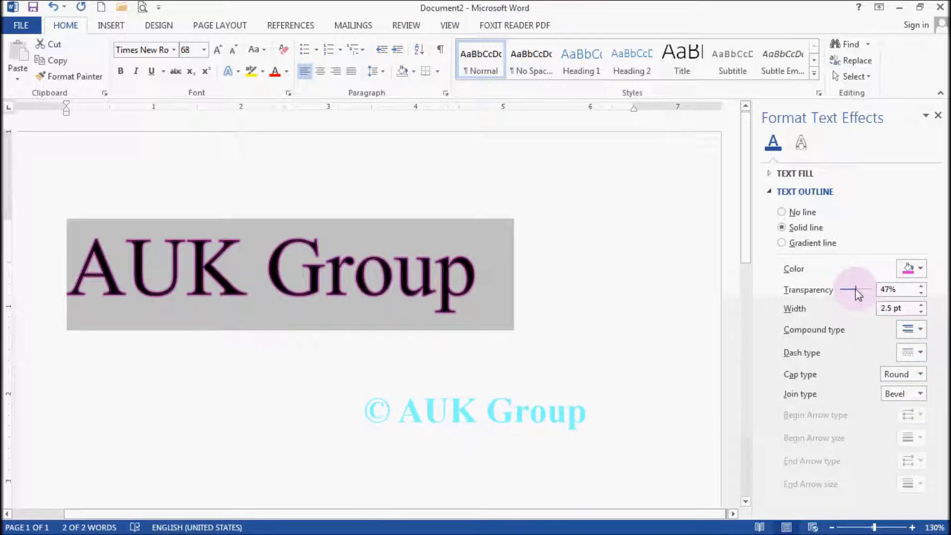
Set the outline's transparency to 0% and its width to 3 pt.
left_click_drag(854, 289, 834, 288)
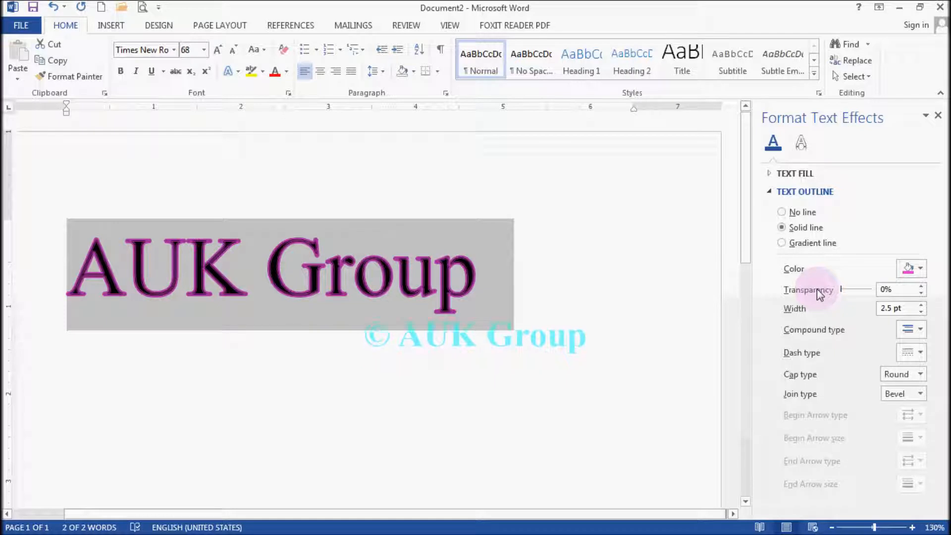
left_click(920, 303)
left_click(920, 303)
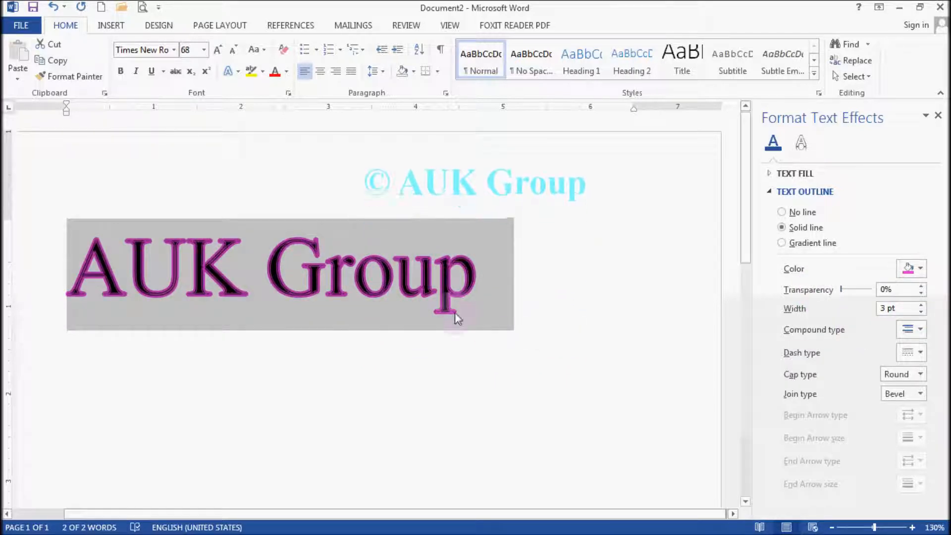
Set the outline's compound type to the evenly thin double line and its dash type to Long Dash.
left_click(917, 326)
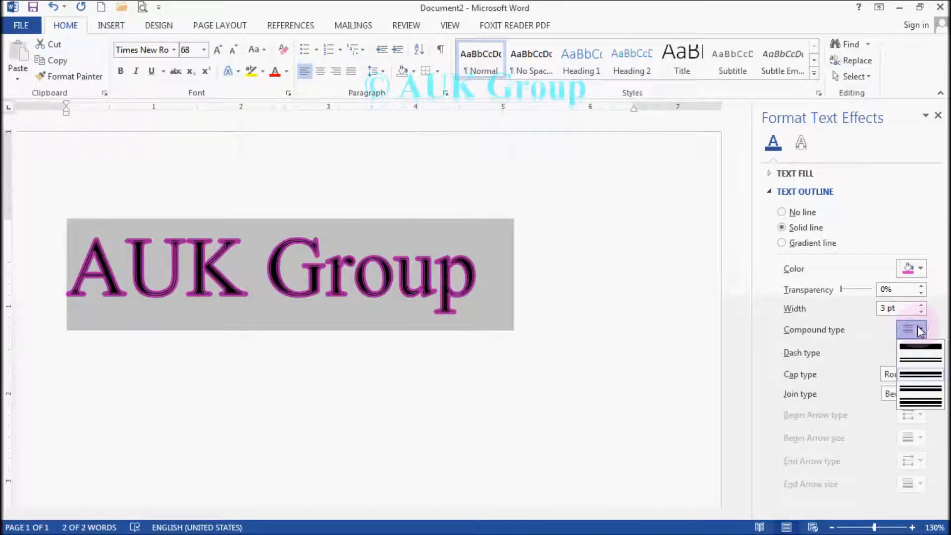
left_click(924, 359)
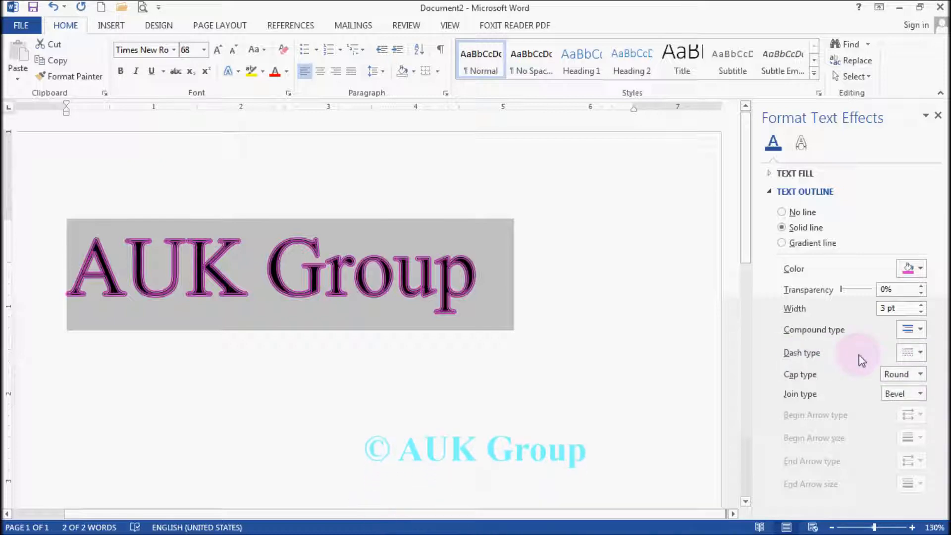
left_click(920, 354)
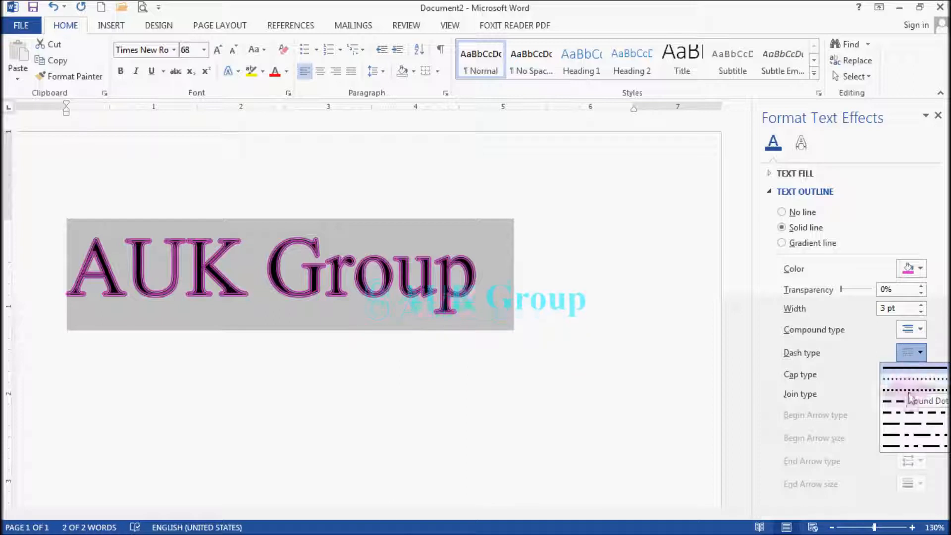
left_click(912, 425)
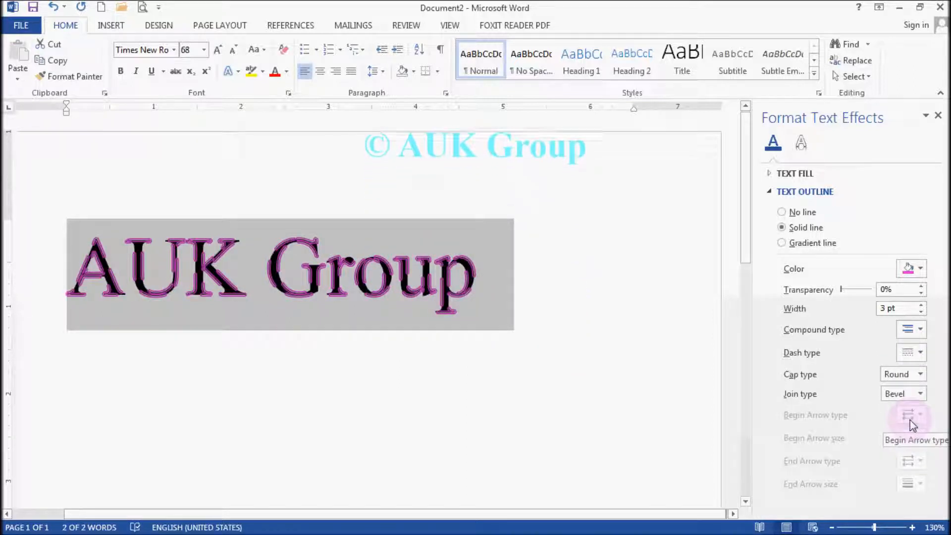
Change the outline's dash type to the shorter plain Dash and set its cap type to Square.
left_click(920, 353)
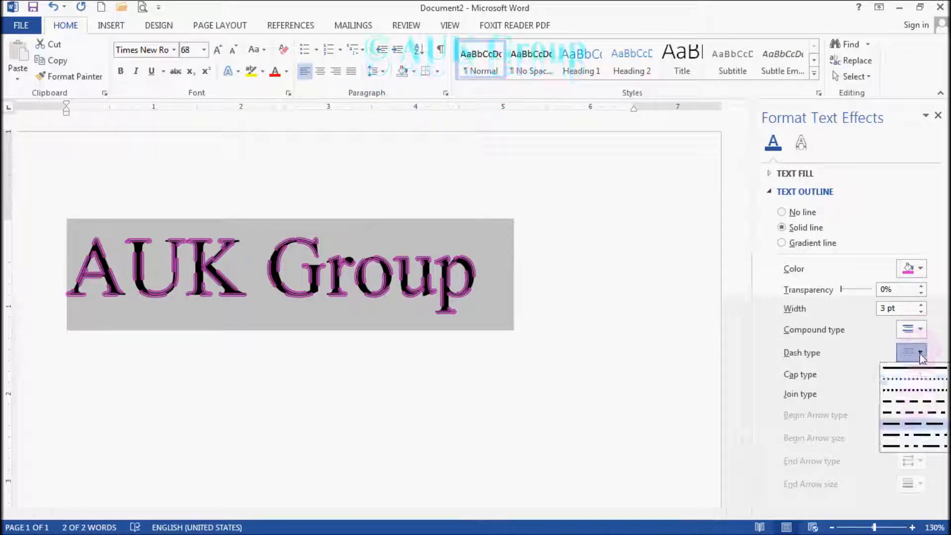
left_click(914, 403)
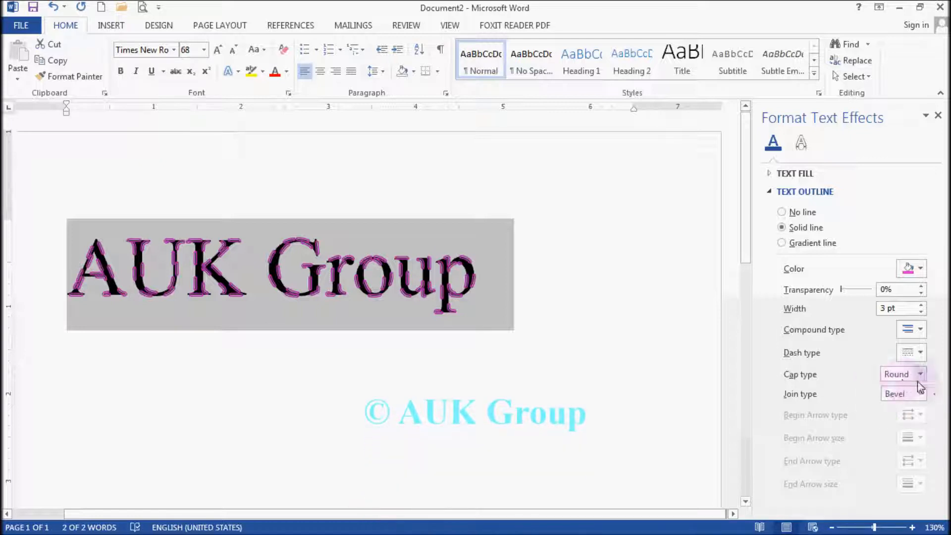
left_click(919, 379)
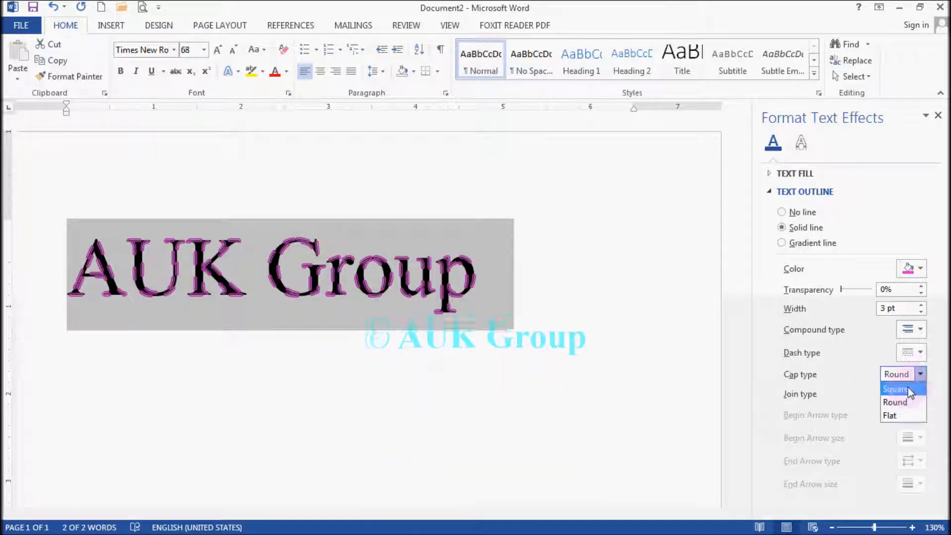
left_click(909, 390)
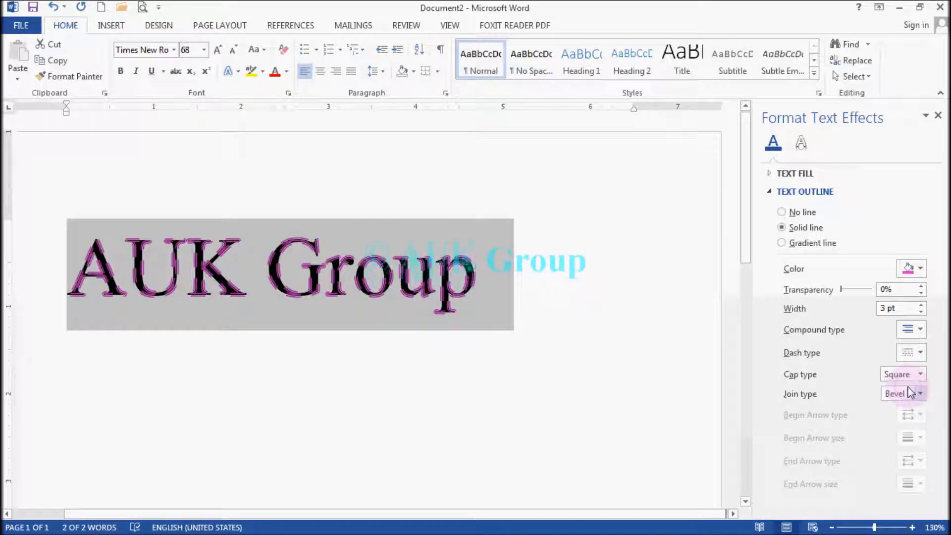
Try the Round cap type on the text outline and settle on the Flat cap type.
left_click(920, 375)
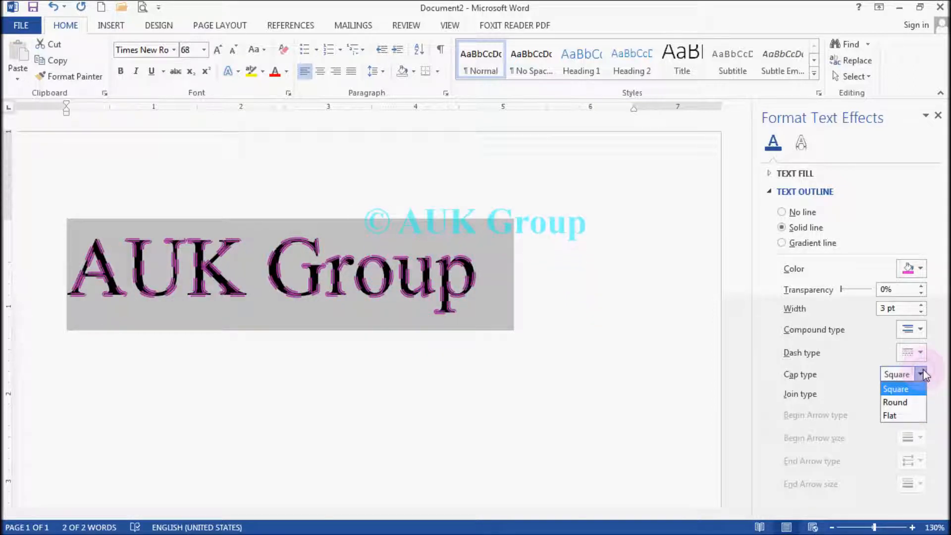
left_click(910, 401)
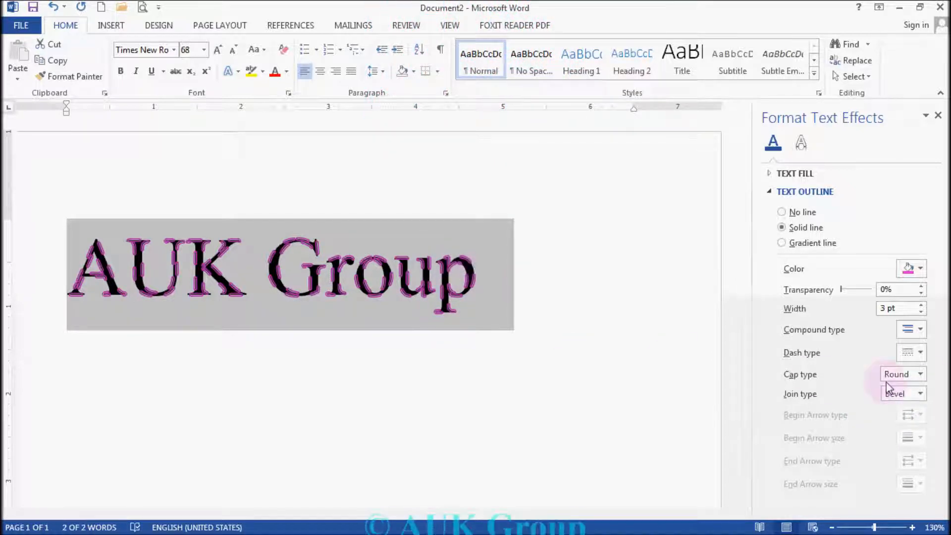
left_click(920, 374)
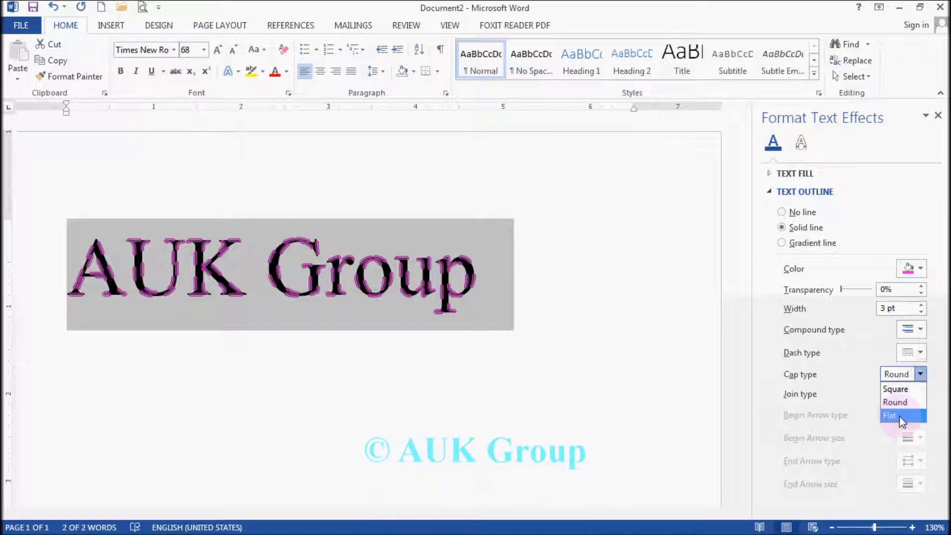
left_click(896, 416)
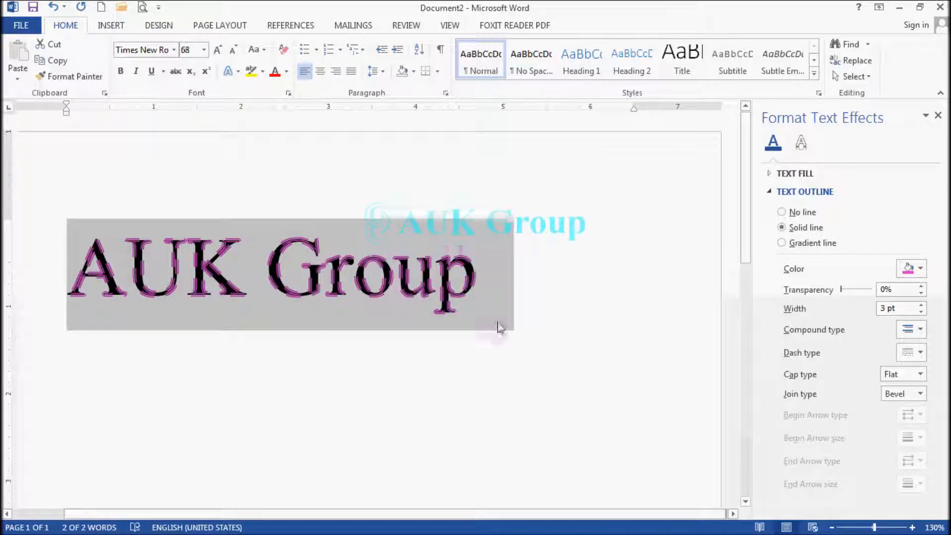
Try the Round and Miter join types on the text outline and set the join type back to Bevel.
left_click(922, 395)
left_click(904, 409)
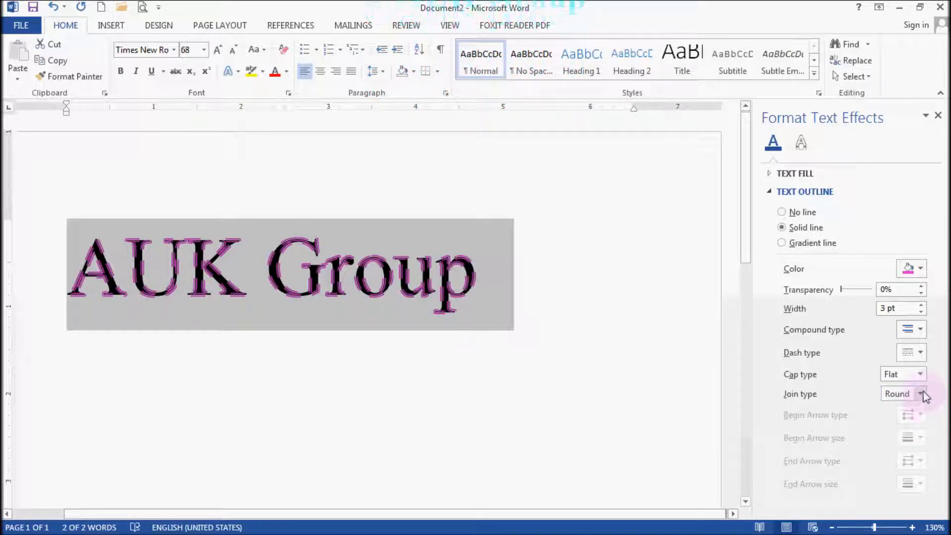
left_click(922, 394)
left_click(904, 436)
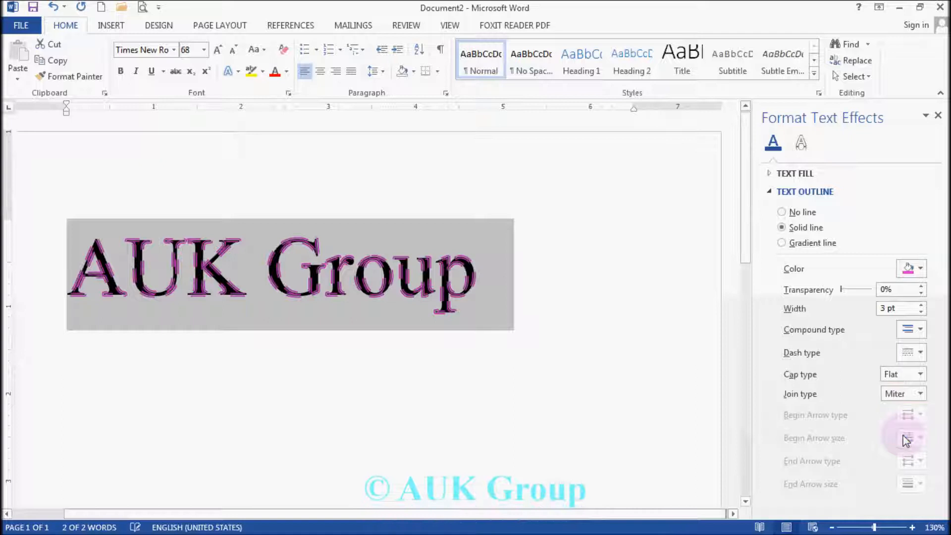
left_click(921, 394)
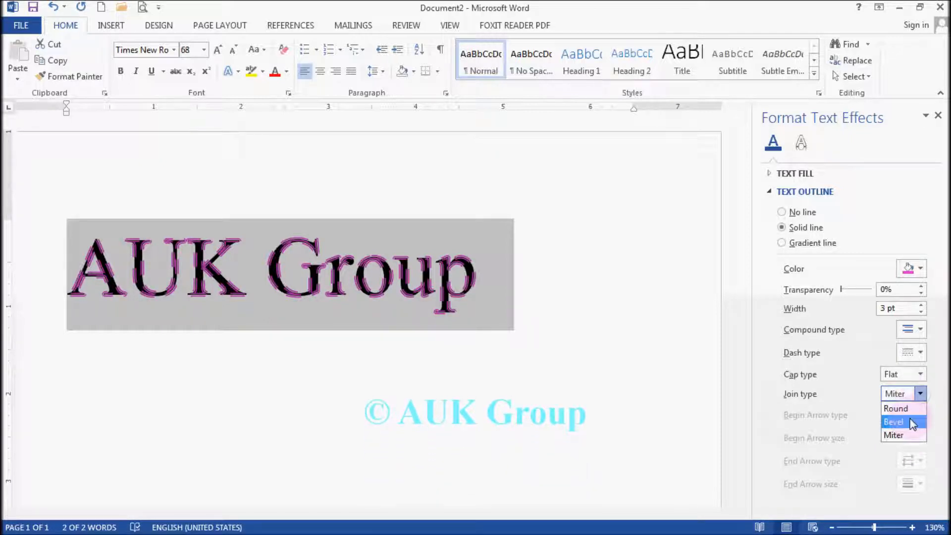
left_click(911, 423)
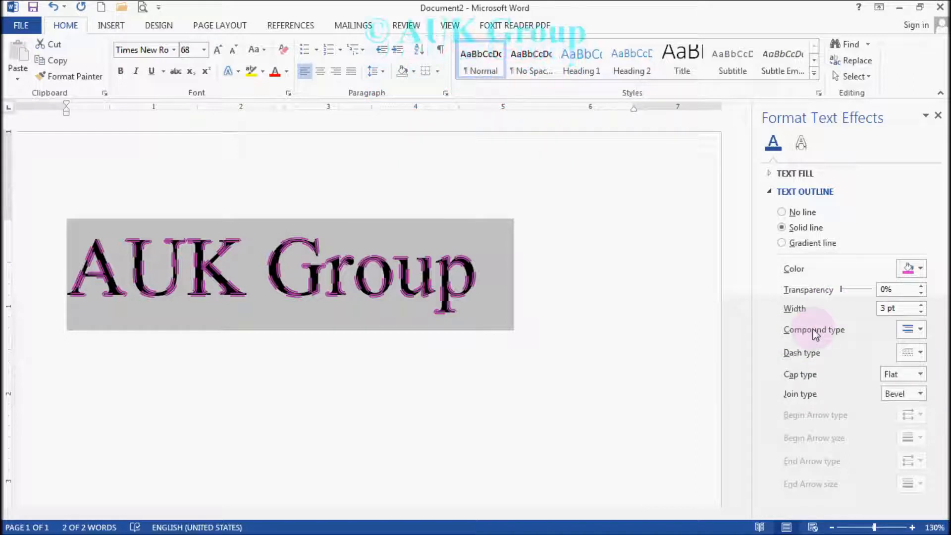
Try a gradient line on the text outline, return to the solid line and remove the line.
left_click(803, 244)
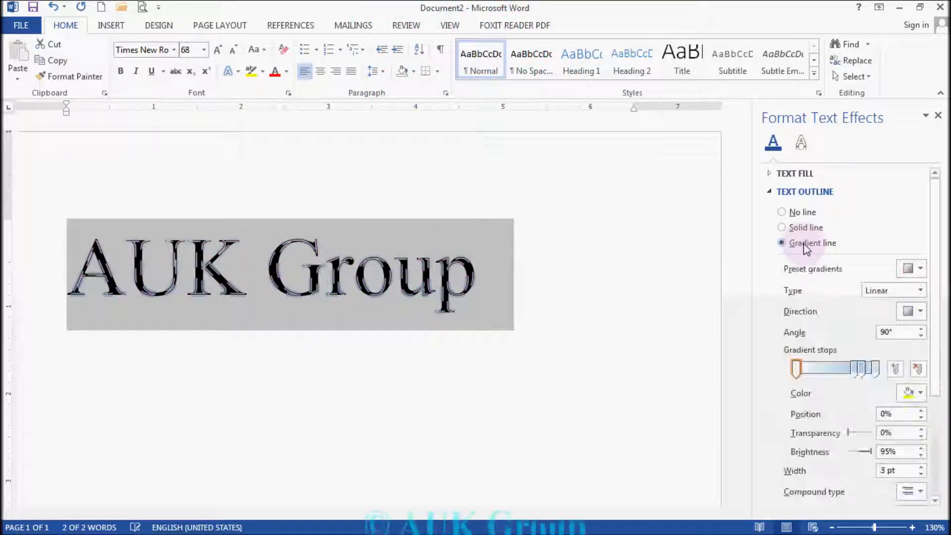
left_click(876, 368)
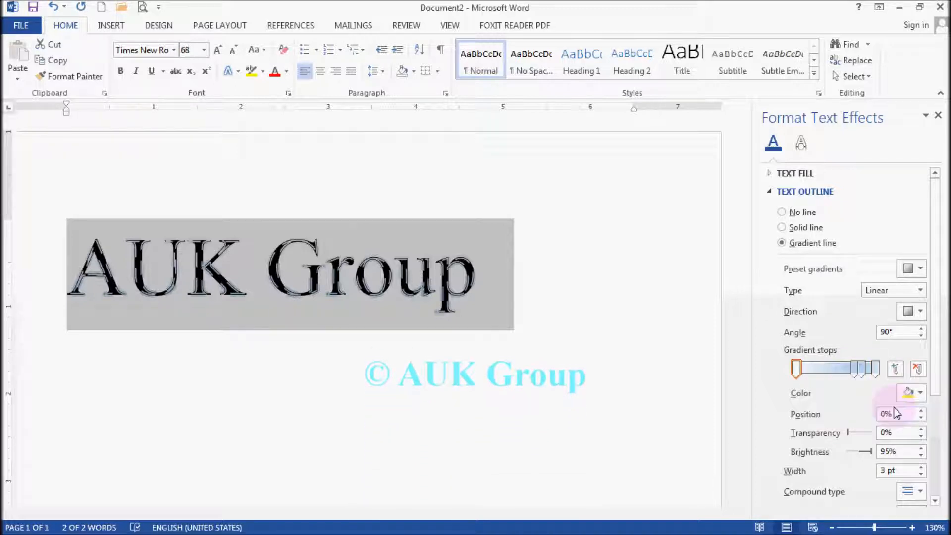
left_click(792, 228)
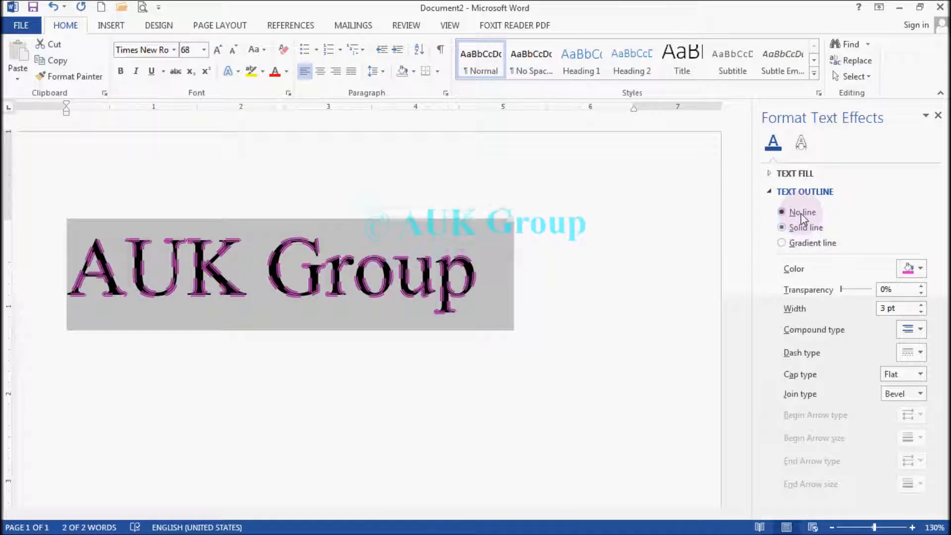
left_click(802, 213)
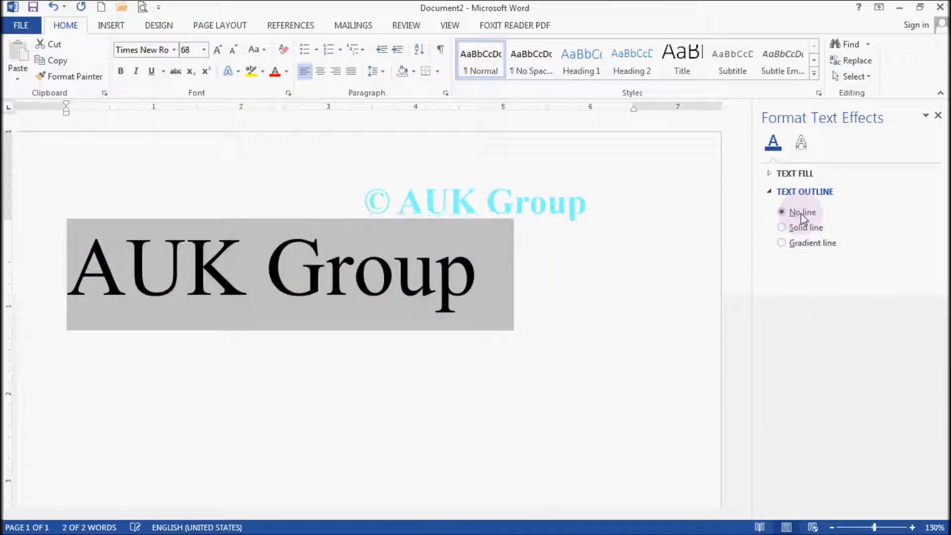
Give the text a gradient outline, trying the Accent 1 blue radial preset and settling on the darker blue radial preset in the fifth column.
left_click(802, 245)
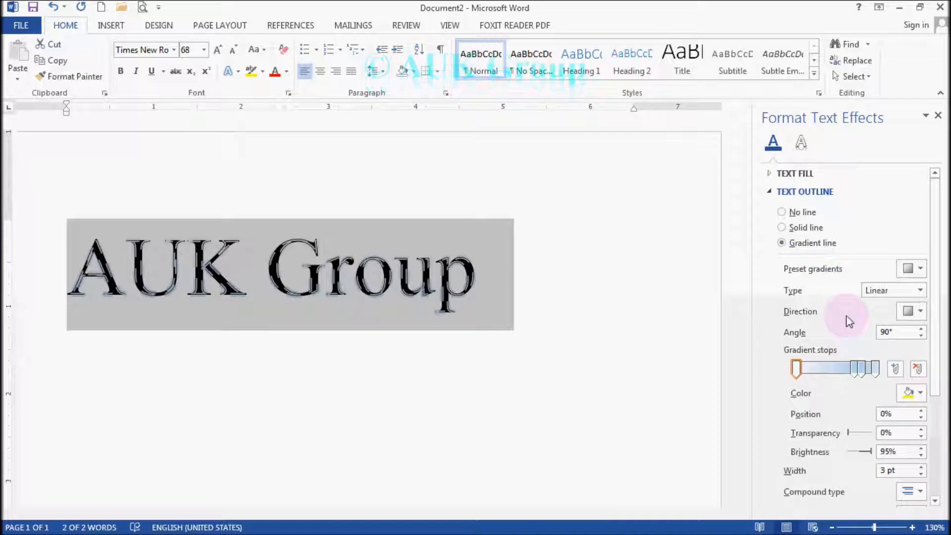
left_click(919, 269)
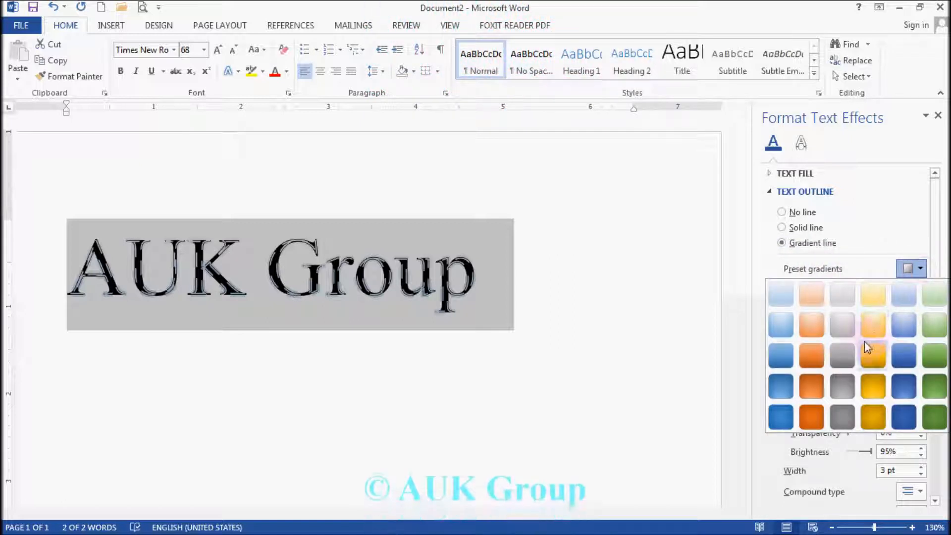
left_click(779, 416)
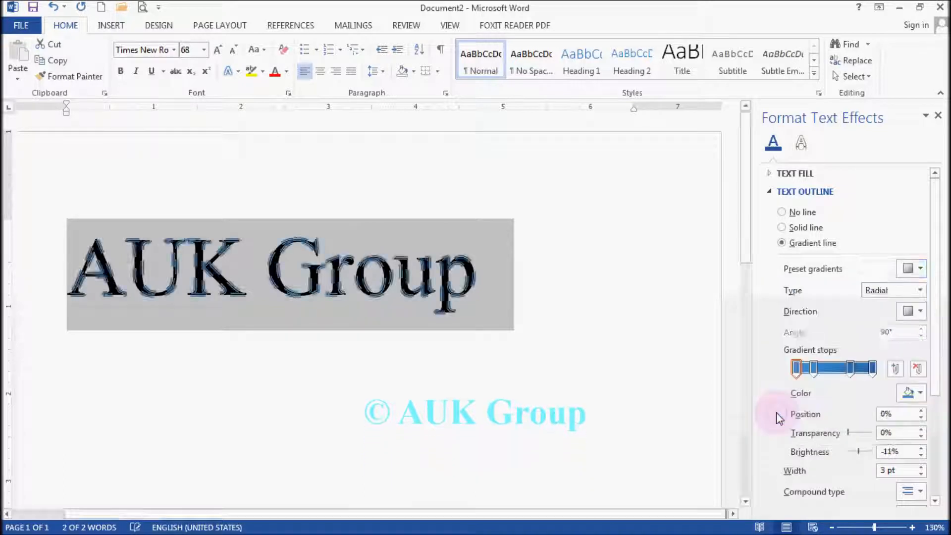
left_click(920, 270)
left_click(904, 409)
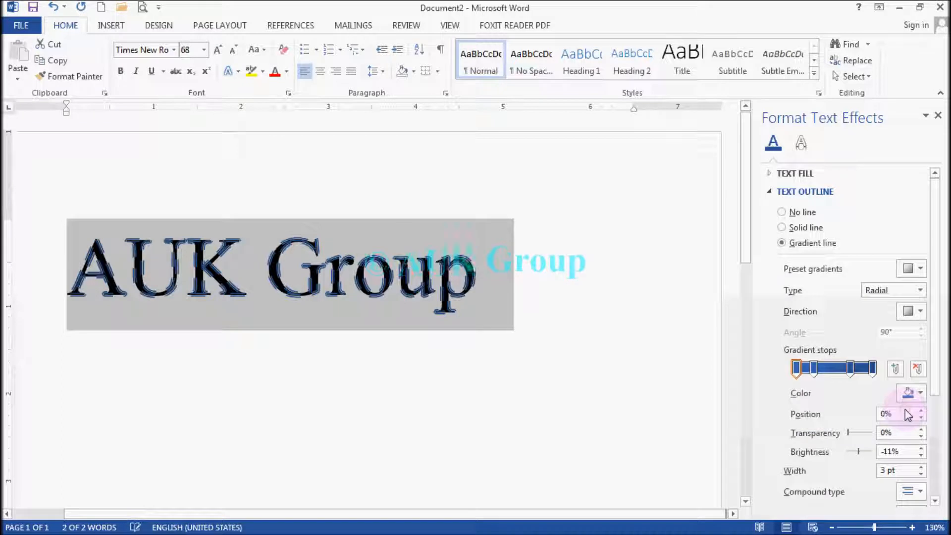
Recolour the outline's last gradient stop, at 97%, with the dark pink from the recent colours.
left_click(872, 367)
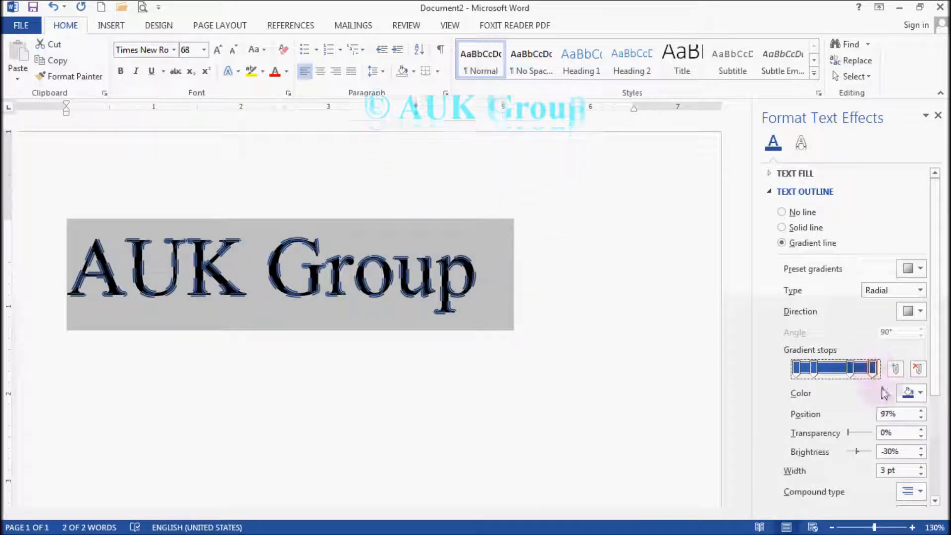
left_click(920, 394)
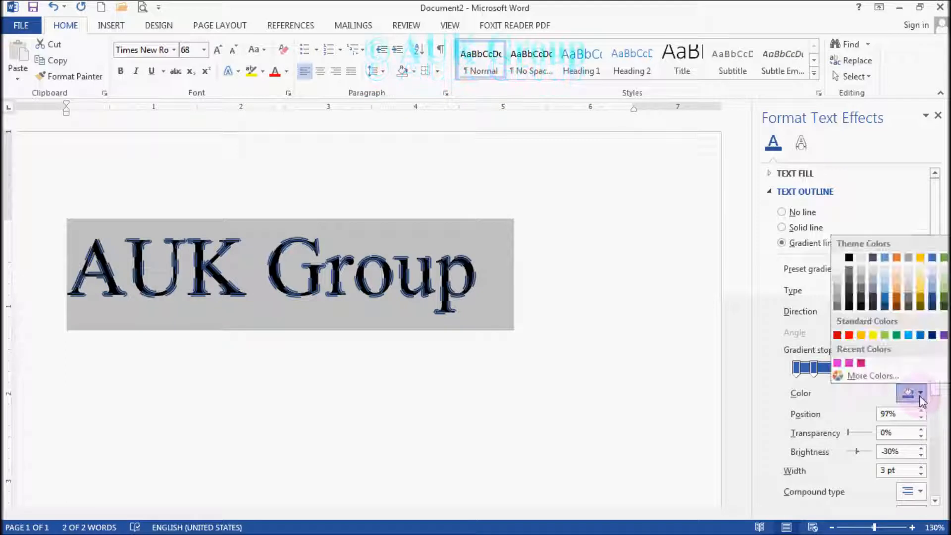
left_click(861, 363)
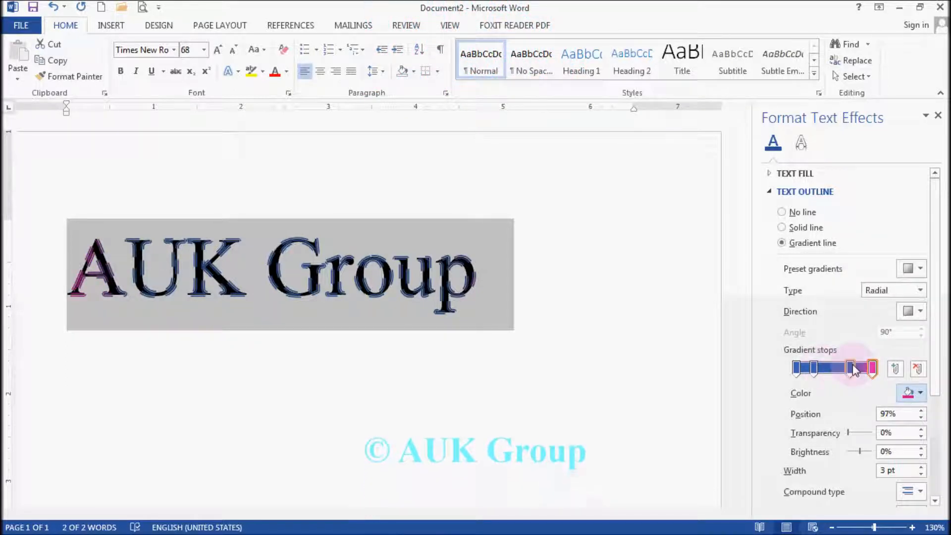
Colour the outline's gradient stop at 69% standard green and set its brightness to 52%.
left_click(851, 368)
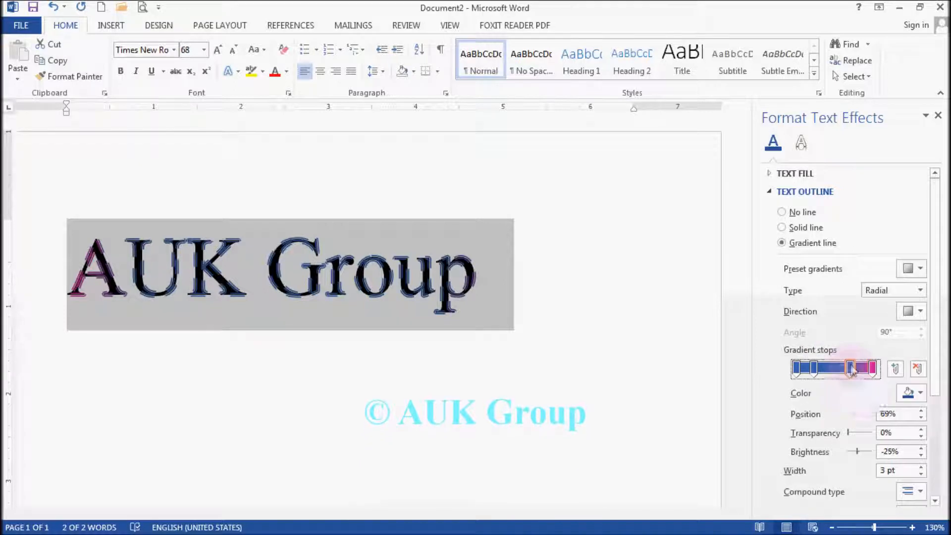
left_click(916, 393)
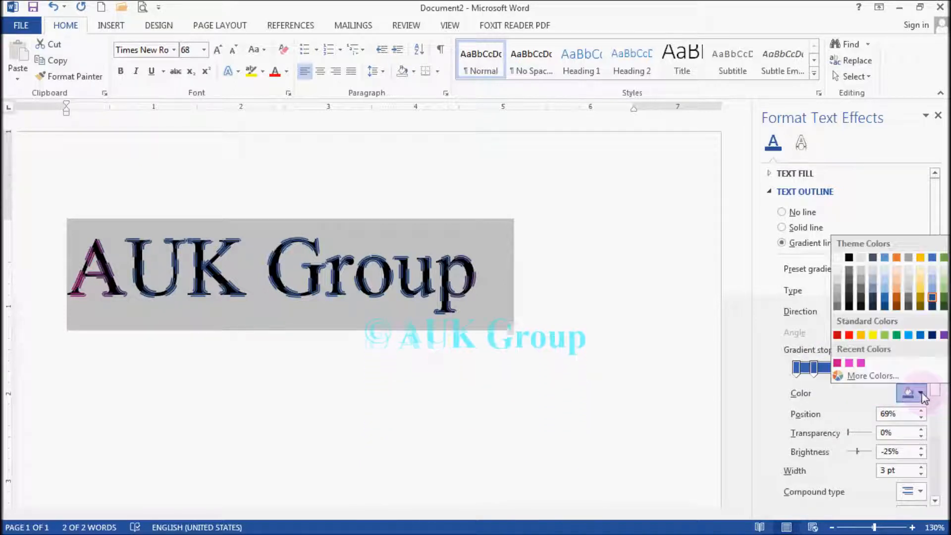
left_click(896, 335)
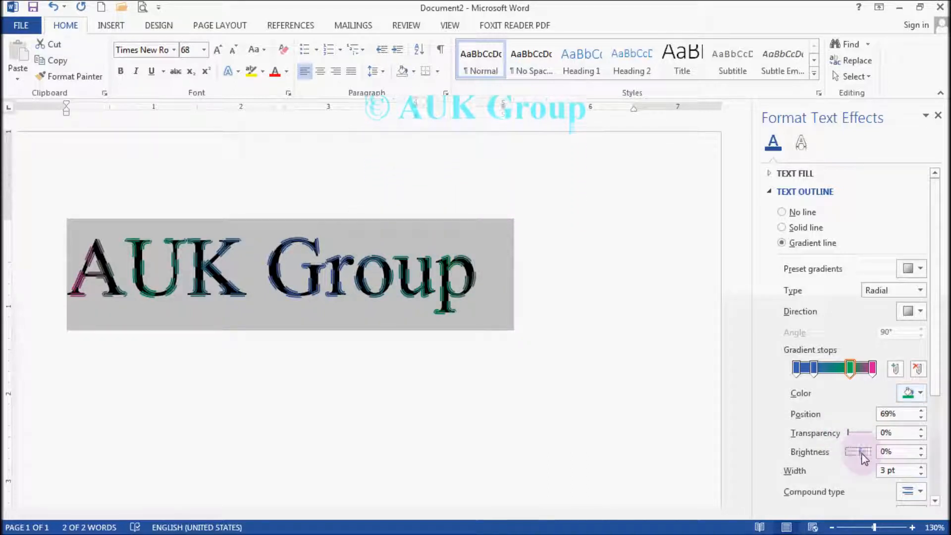
left_click_drag(867, 453, 854, 460)
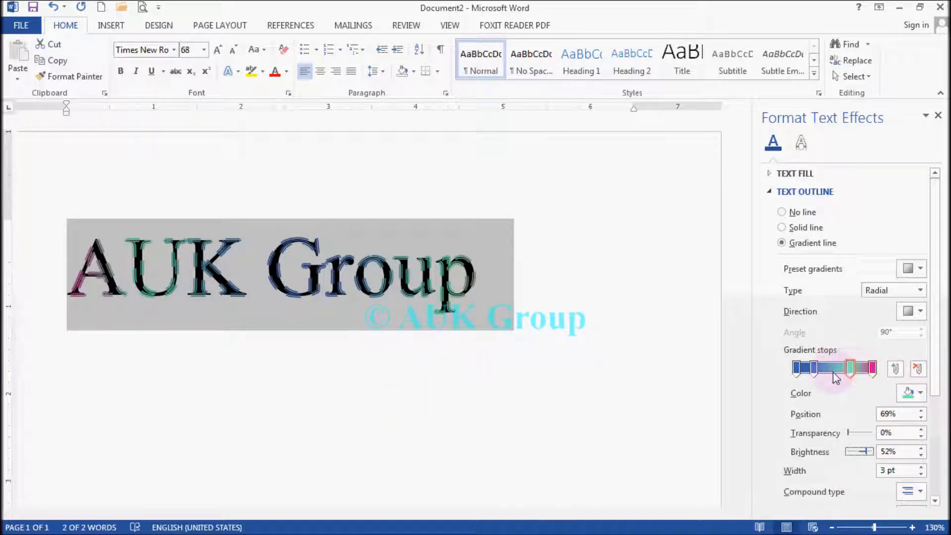
Add a gradient stop to the outline, move it to position 46% and colour it standard red.
left_click(895, 369)
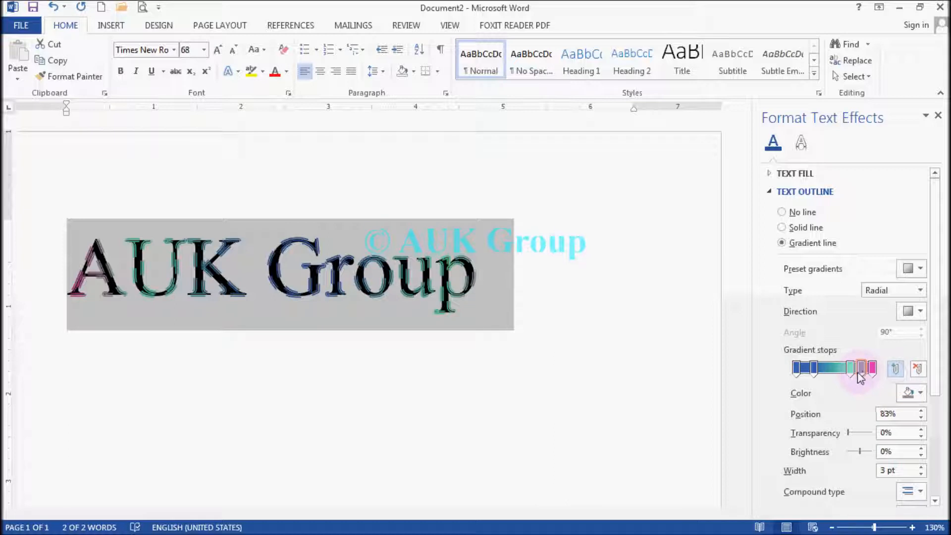
left_click_drag(866, 374, 837, 375)
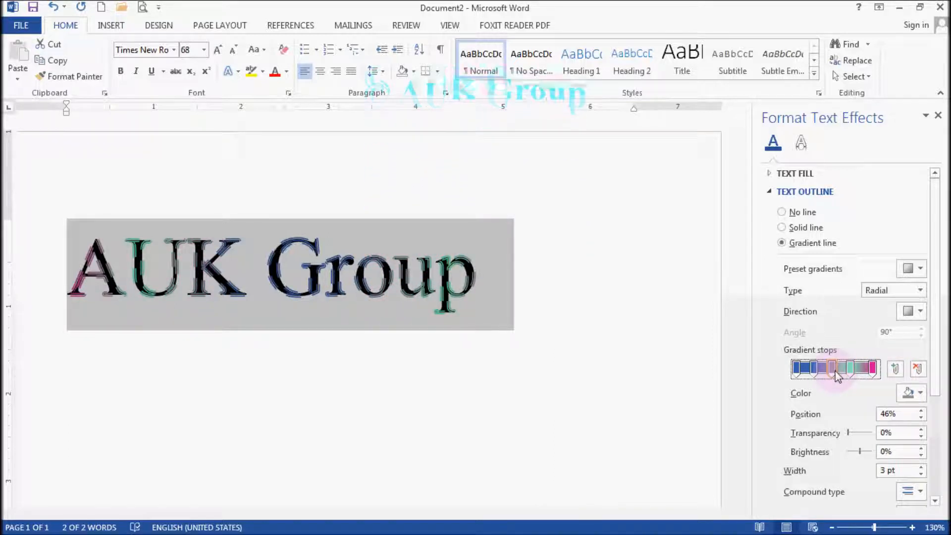
left_click(920, 394)
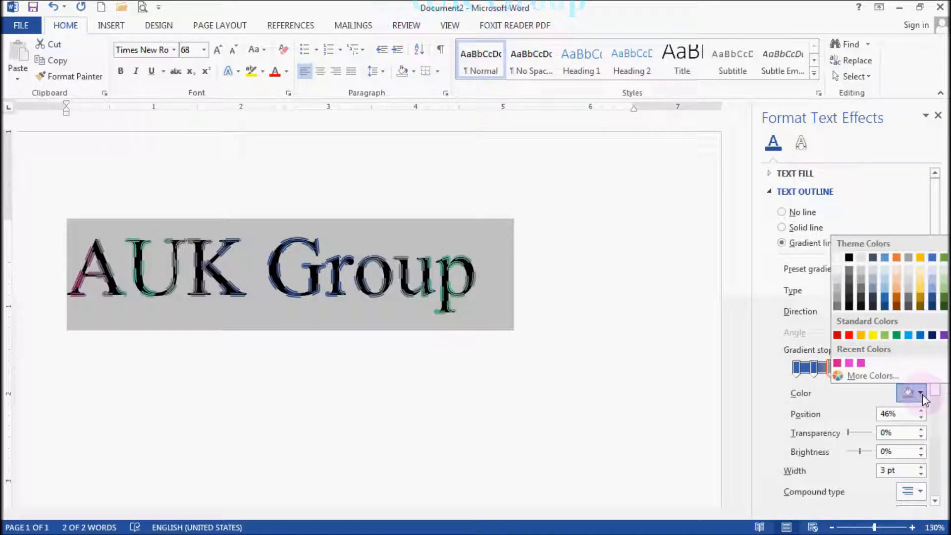
left_click(848, 334)
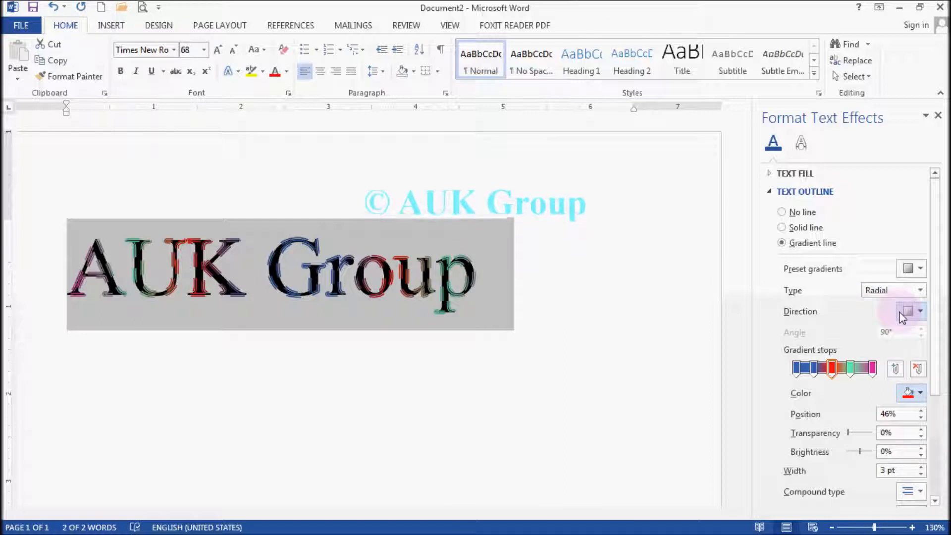
Try the radial gradient direction from the top-right corner and settle on the one spreading from the top-left corner.
left_click(920, 312)
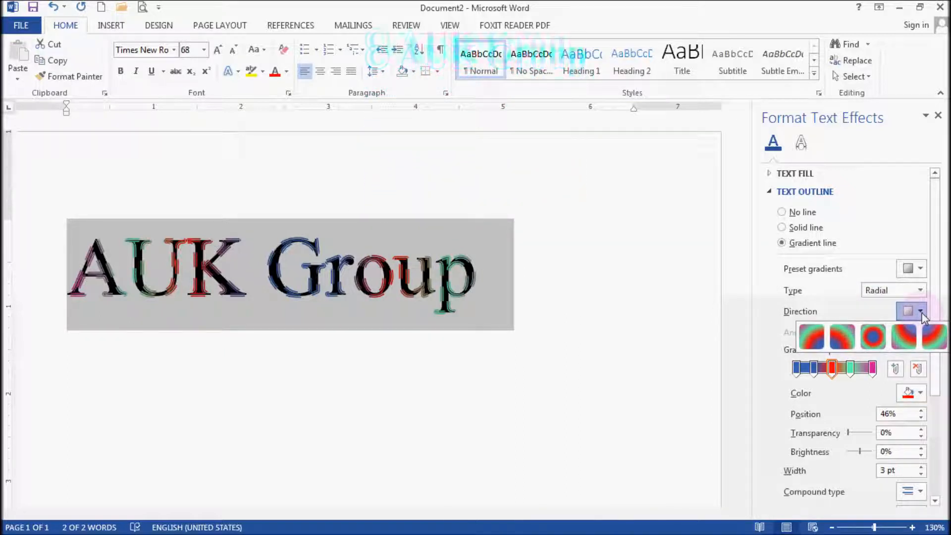
left_click(909, 340)
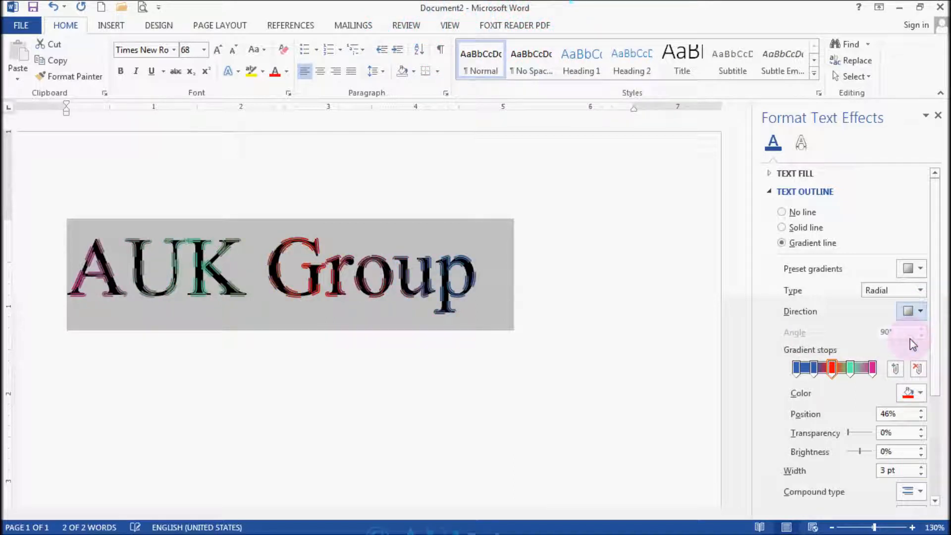
left_click(919, 312)
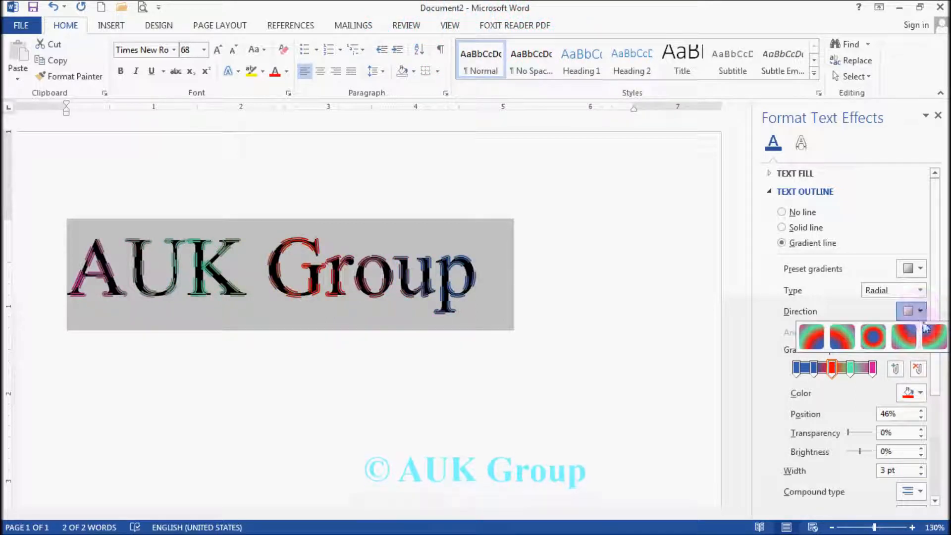
left_click(933, 338)
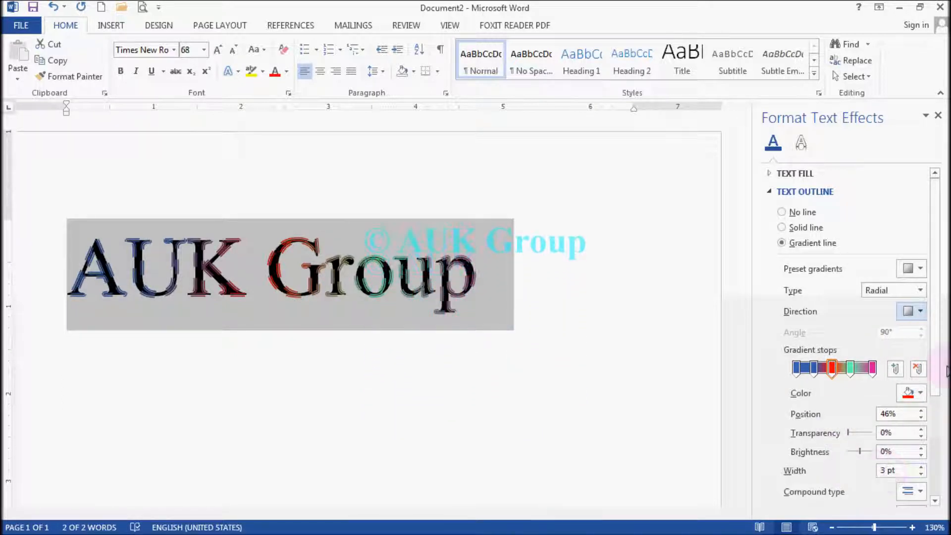
Change the gradient outline's dash type to Long Dash Dot.
left_click_drag(934, 378, 938, 468)
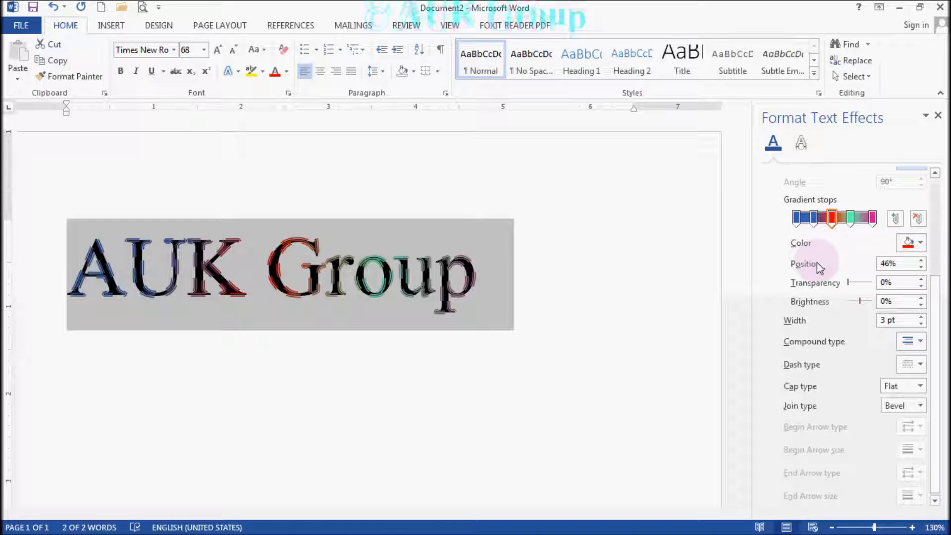
left_click(919, 364)
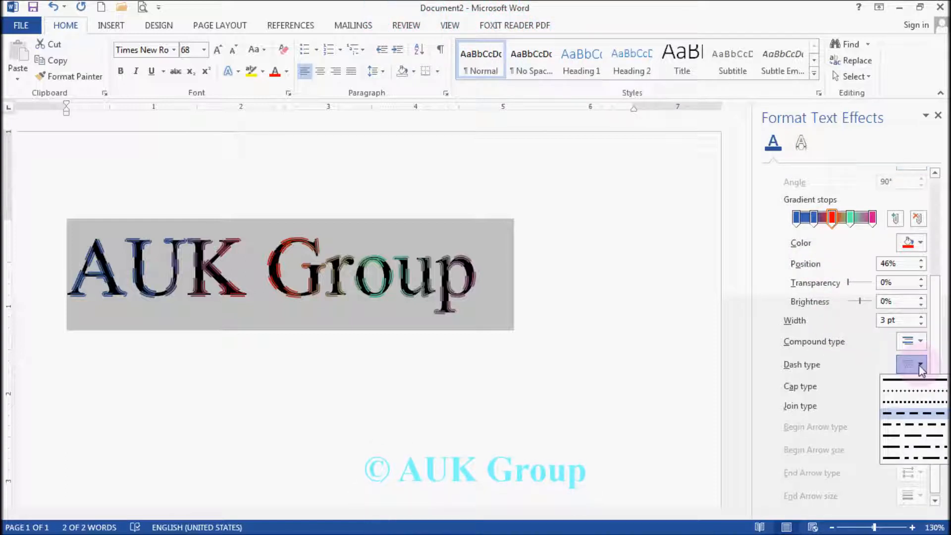
left_click(913, 444)
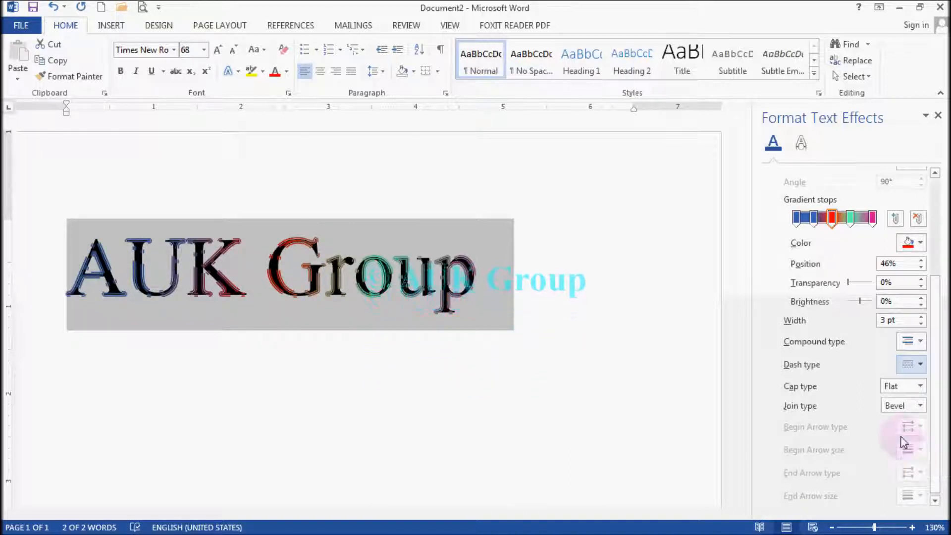
scroll(914, 401, "up", 3)
scroll(915, 406, "up", 3)
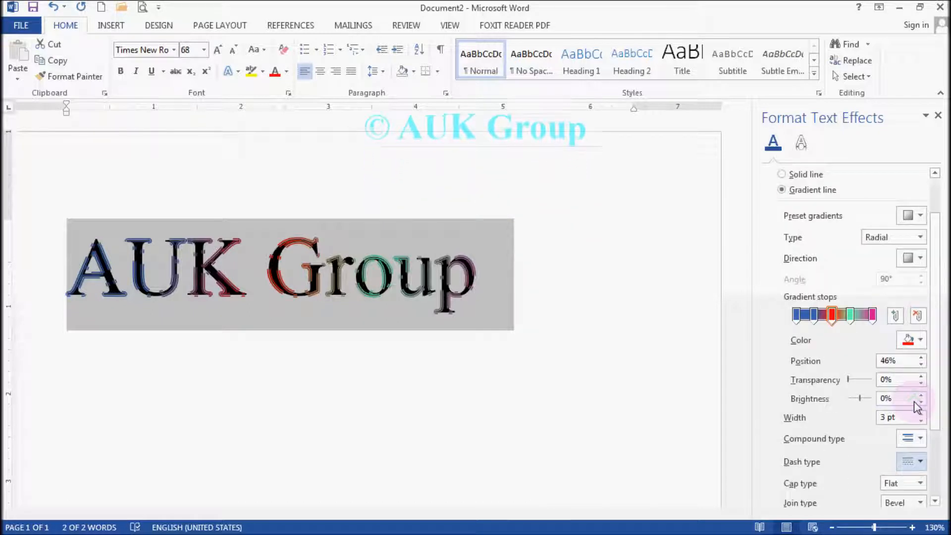
Try the Rectangular and Linear gradient types on the text outline and settle on Path.
scroll(916, 403, "down", 1)
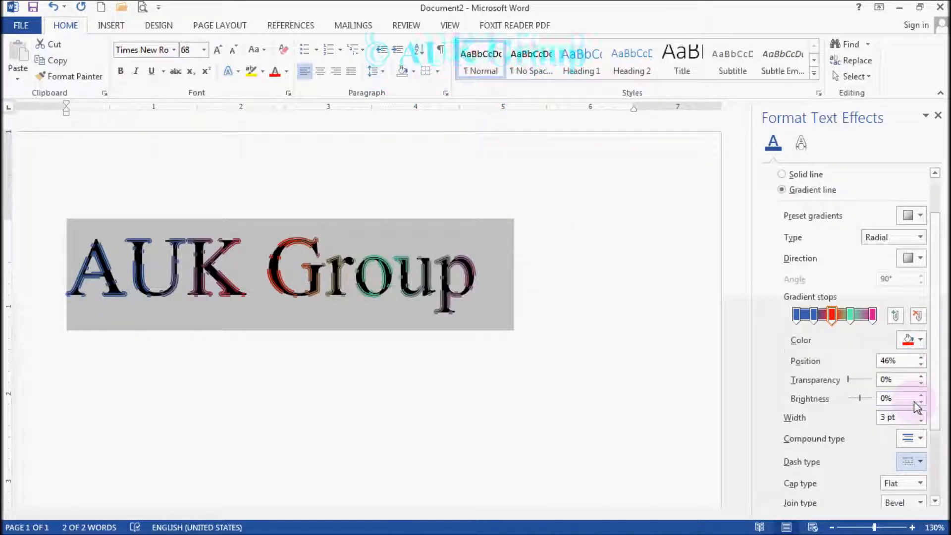
scroll(914, 396, "up", 2)
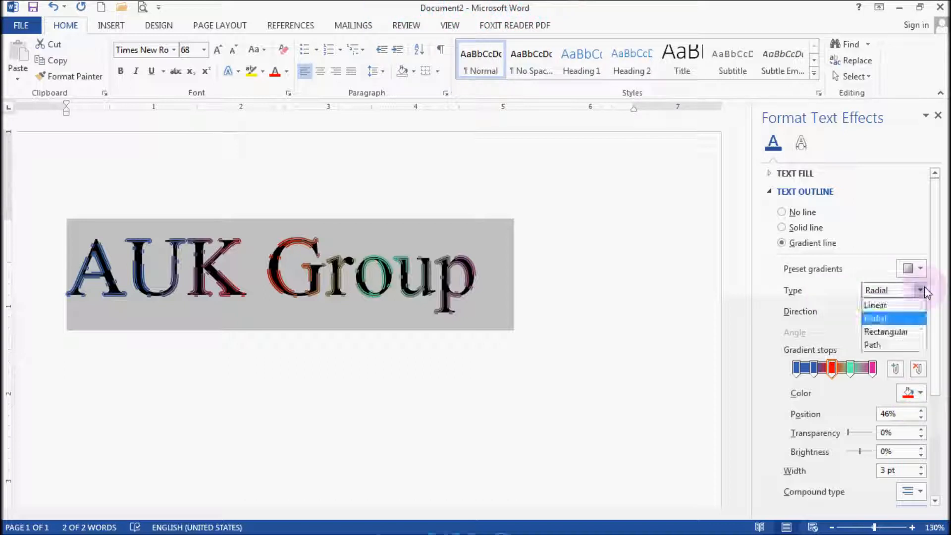
left_click(886, 331)
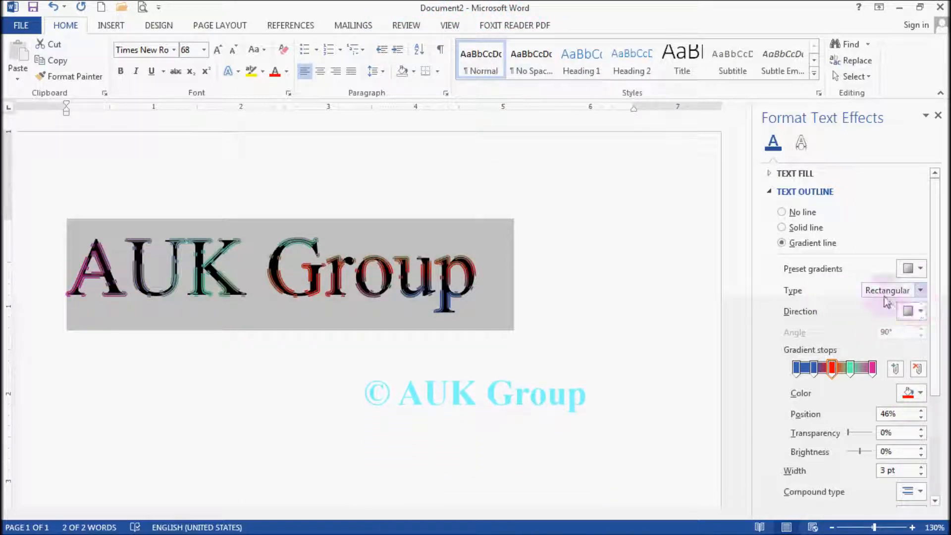
left_click(920, 291)
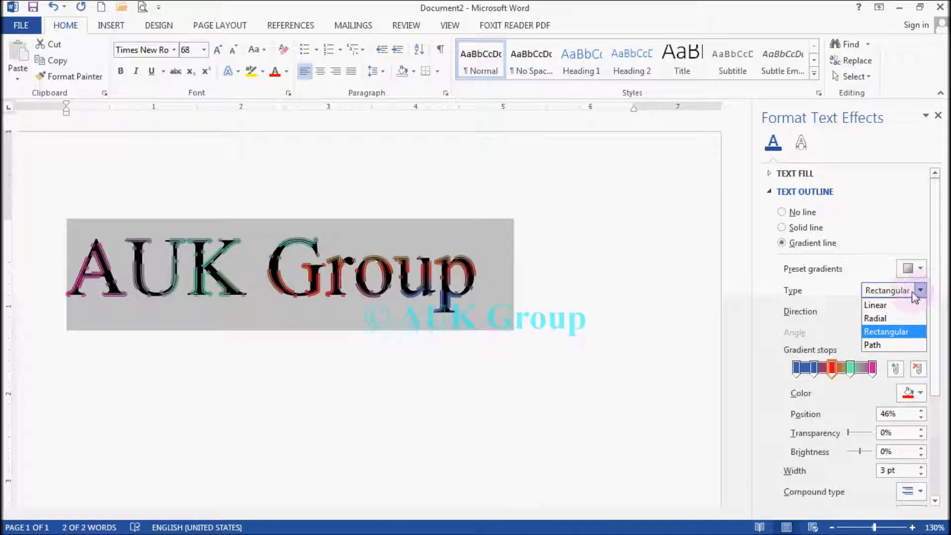
left_click(896, 305)
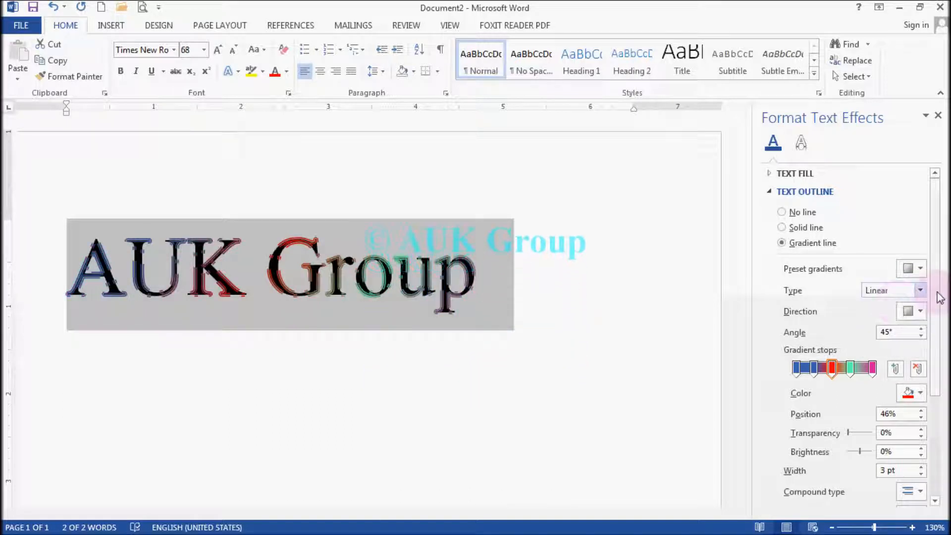
left_click(921, 291)
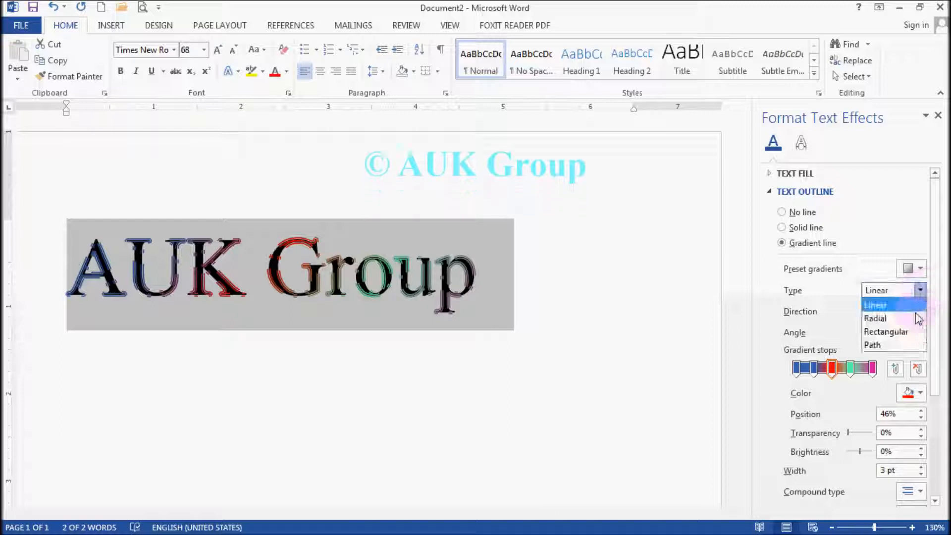
left_click(905, 345)
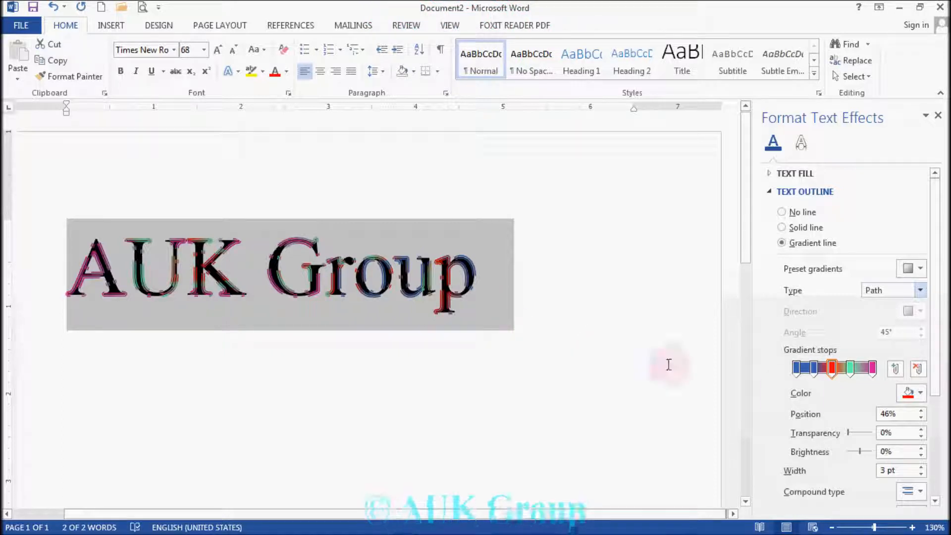
scroll(854, 415, "down", 1)
scroll(854, 415, "down", 3)
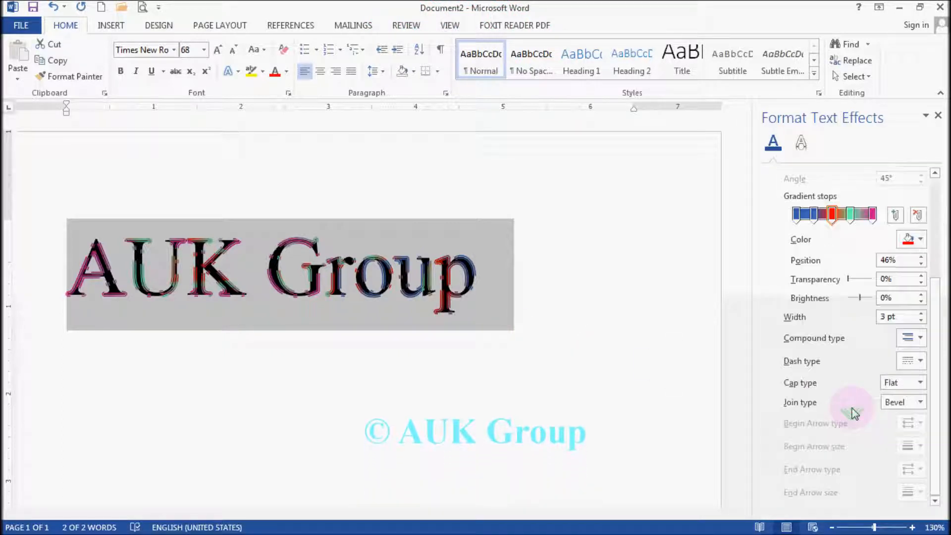
scroll(853, 414, "up", 4)
scroll(853, 413, "up", 1)
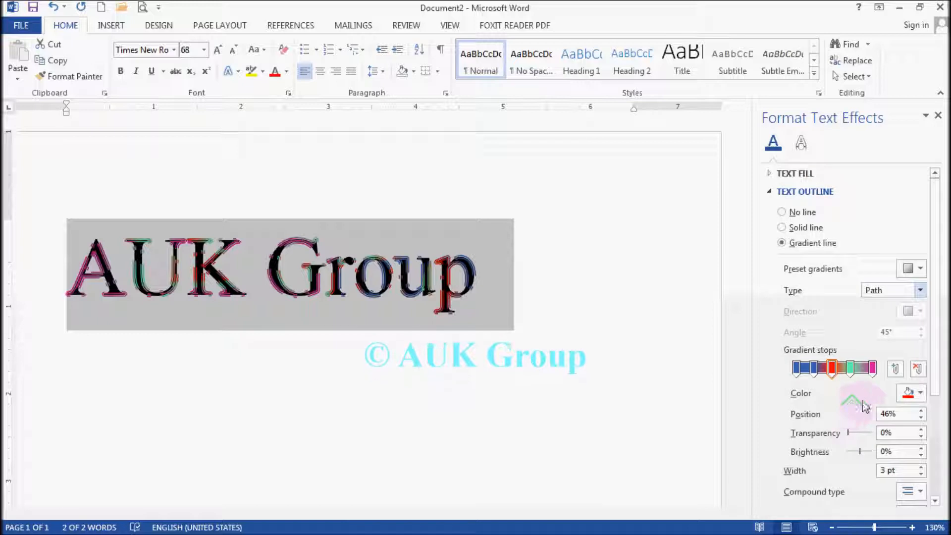
Browse the outline and shadow choices for the selected text and open the detailed shadow options.
left_click(238, 73)
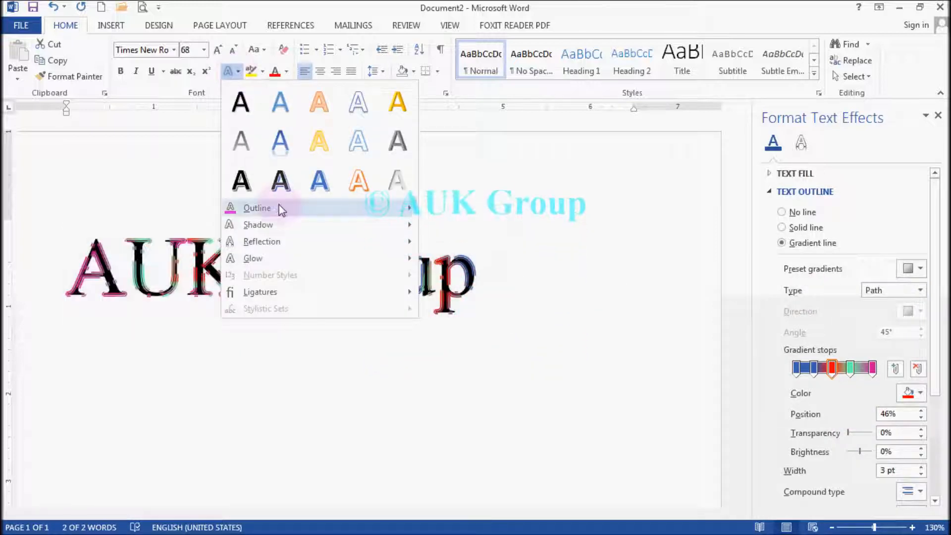
mouse_move(297, 208)
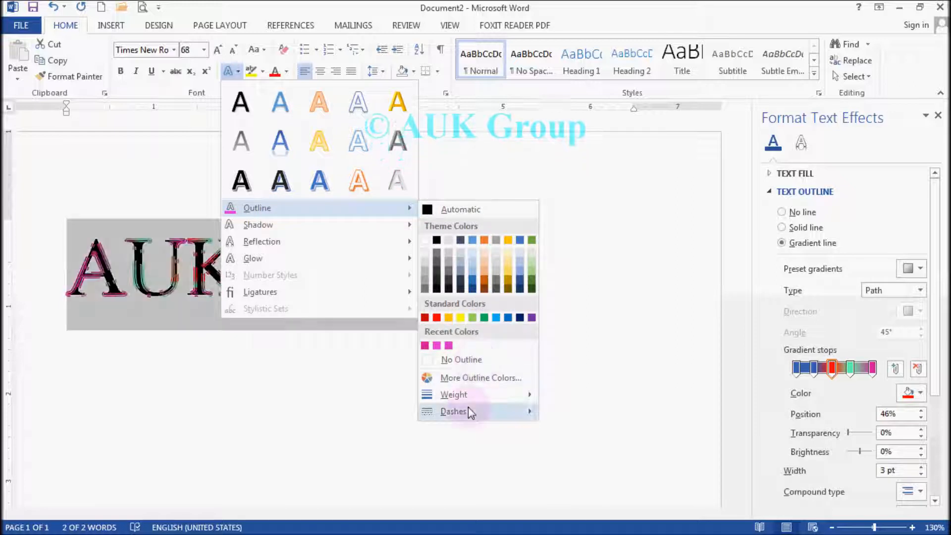
mouse_move(501, 394)
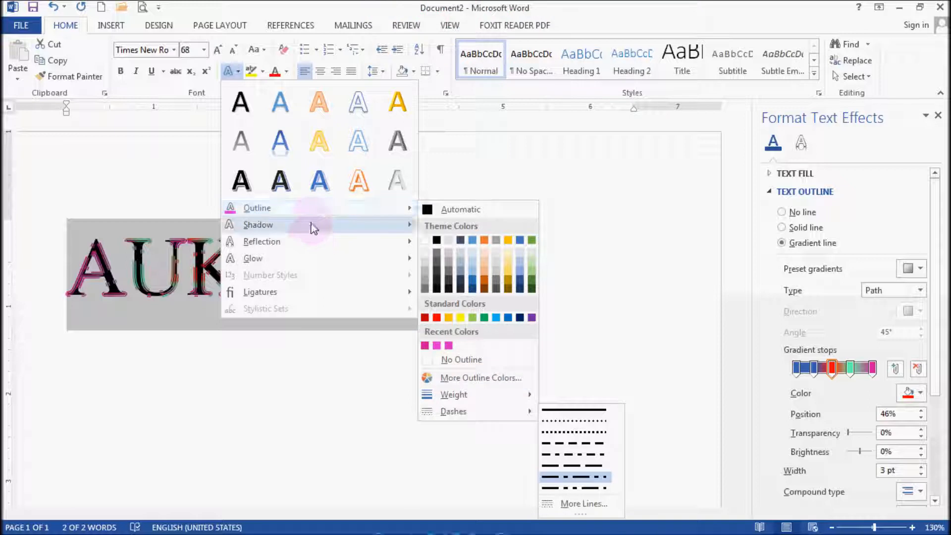
mouse_move(313, 228)
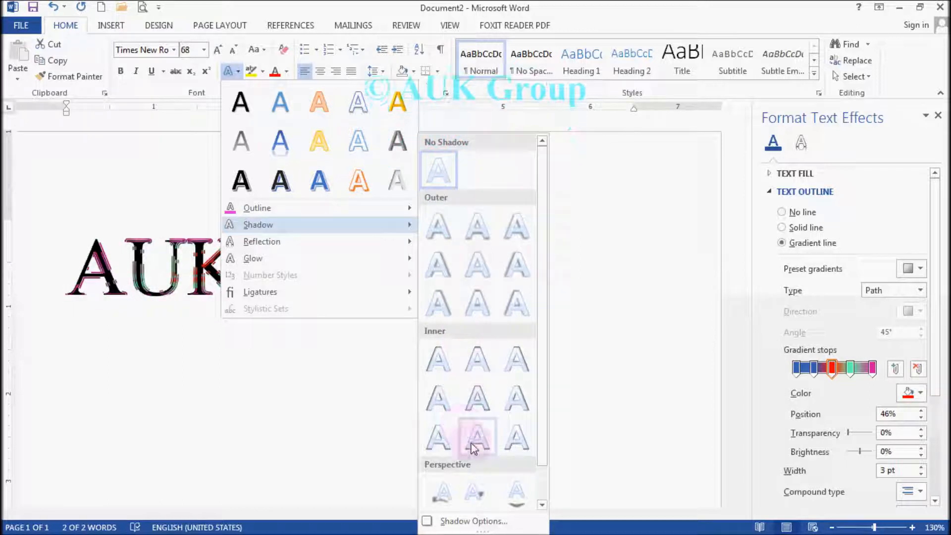
scroll(474, 448, "down", 1)
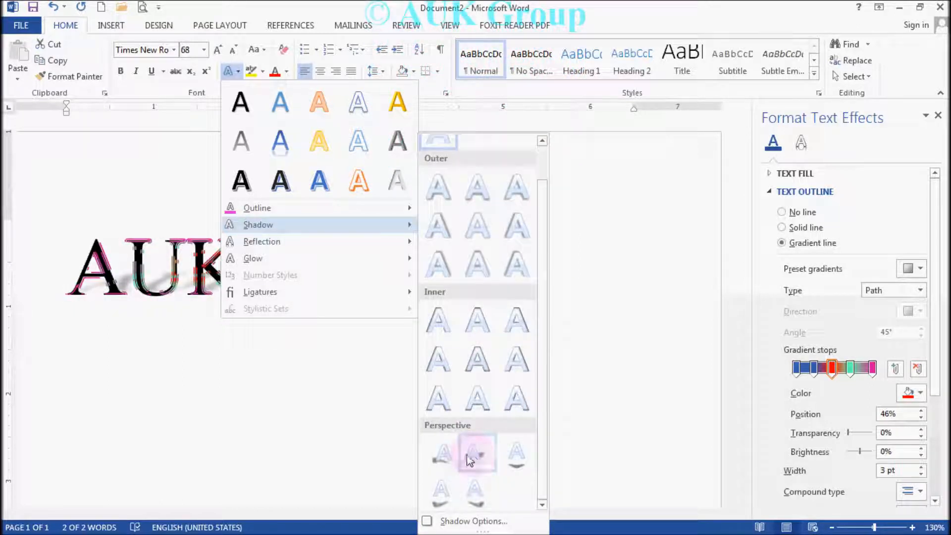
left_click(480, 524)
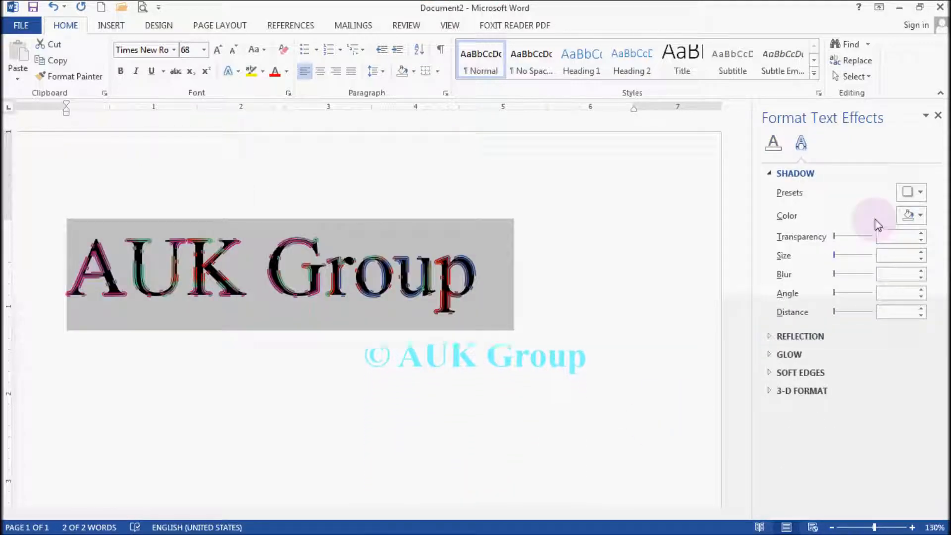
Colour the text shadow standard light blue and set its size to 100%.
left_click(919, 218)
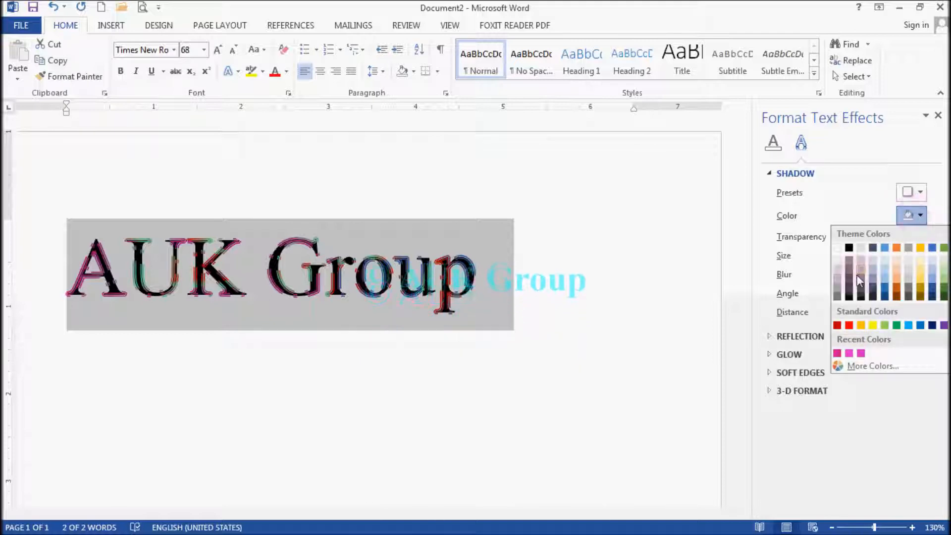
left_click(908, 325)
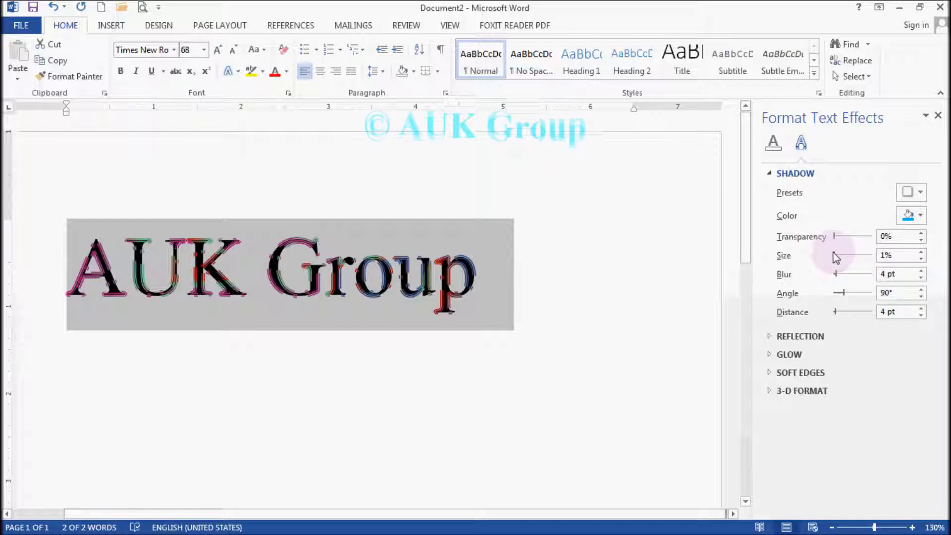
left_click_drag(836, 256, 855, 258)
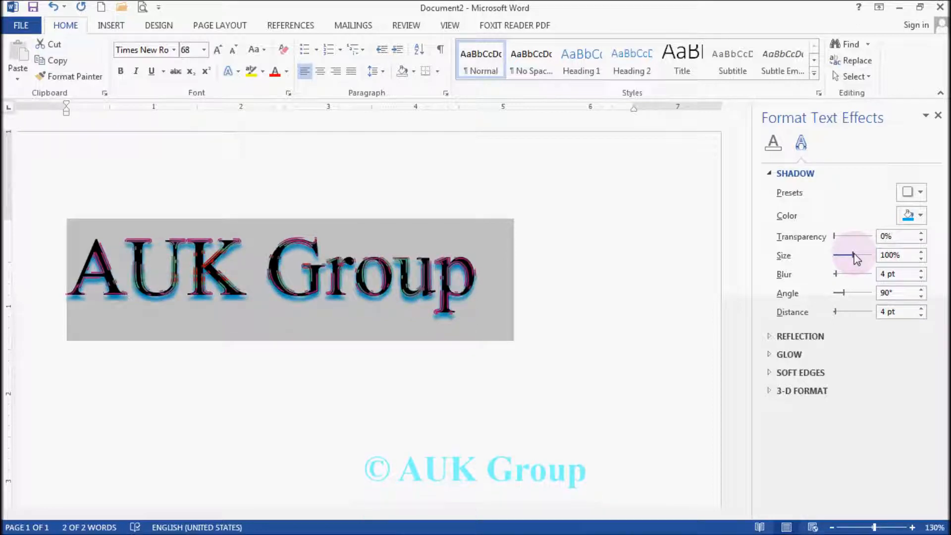
Set the shadow's angle to 118°, distance to 9 pt, blur to 5 pt and transparency to 50%.
left_click_drag(842, 292, 837, 313)
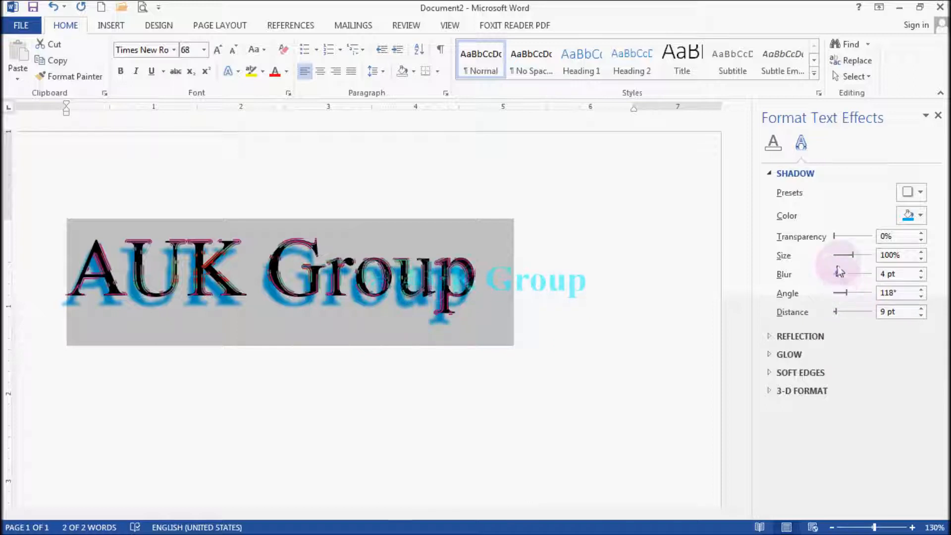
mouse_move(839, 274)
left_mouse_down()
mouse_move(848, 279)
mouse_move(839, 277)
left_mouse_up()
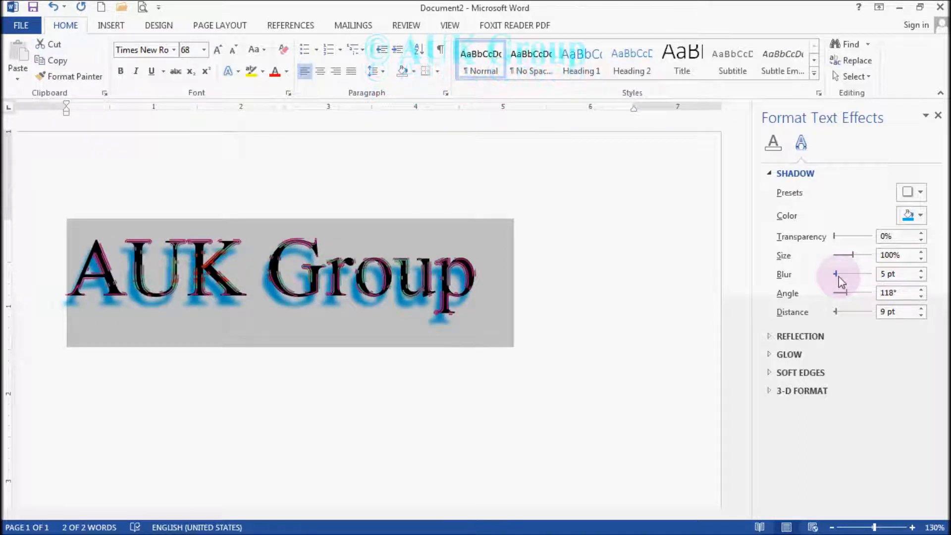
left_click(835, 237)
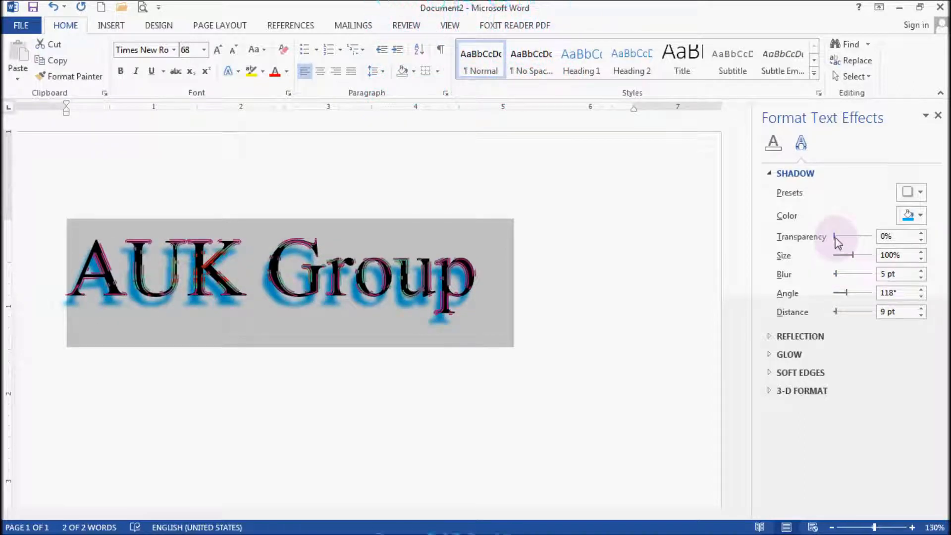
mouse_move(845, 238)
left_mouse_down()
mouse_move(868, 237)
mouse_move(847, 242)
left_mouse_up()
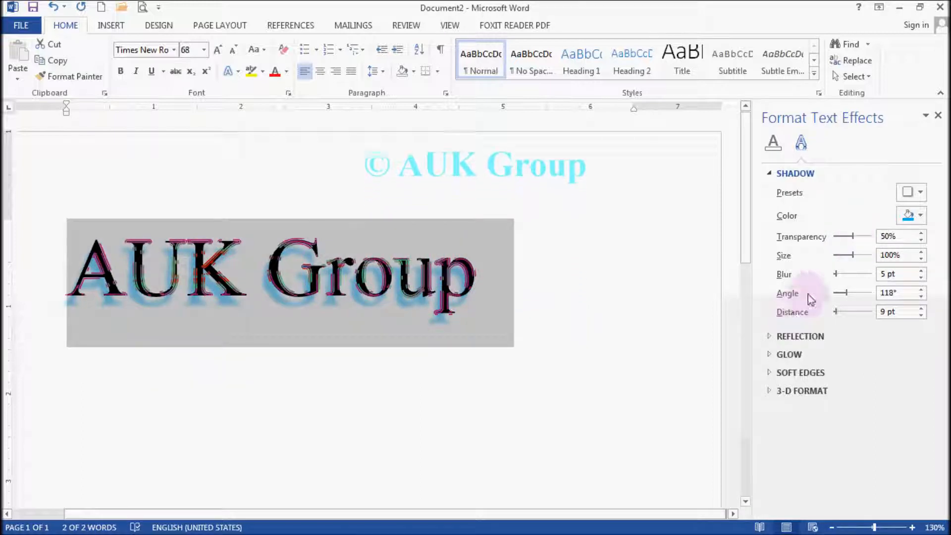
left_click(917, 190)
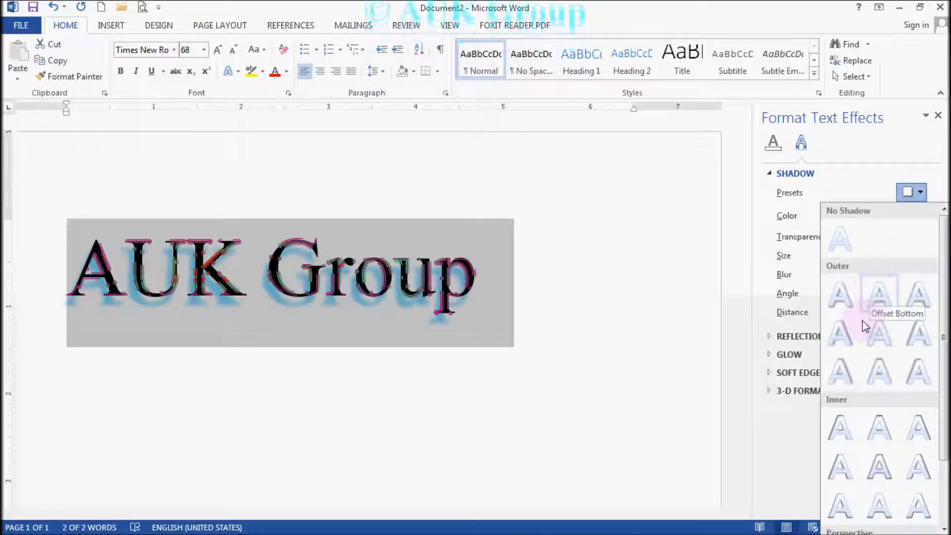
left_click(920, 193)
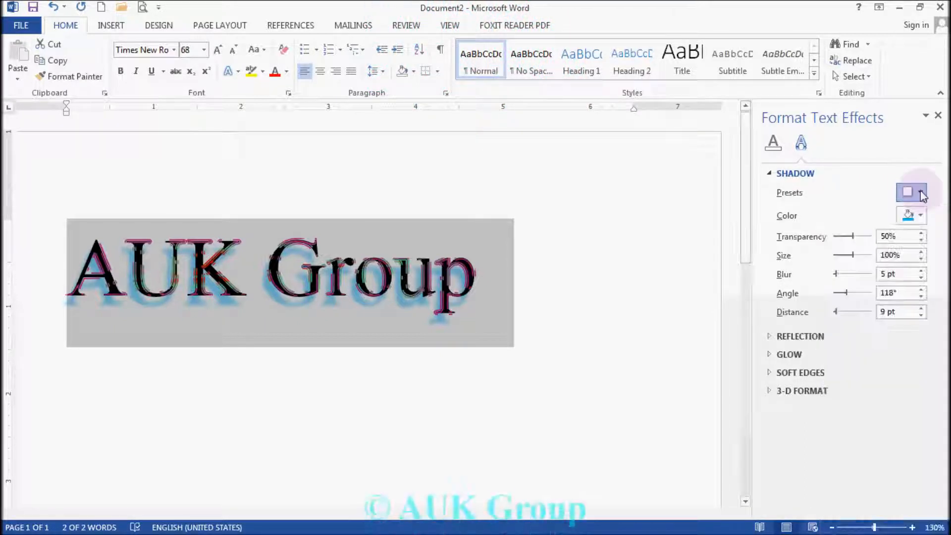
left_click(770, 338)
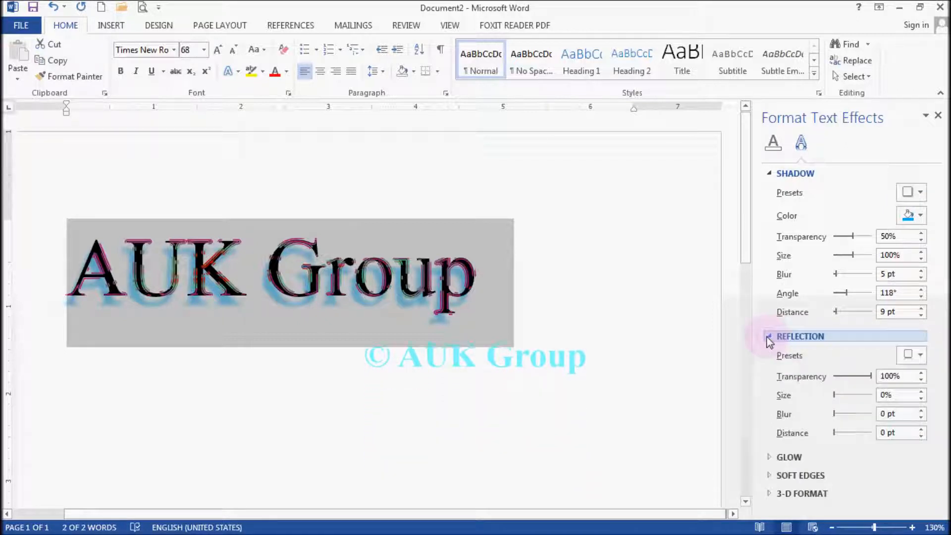
left_click(770, 337)
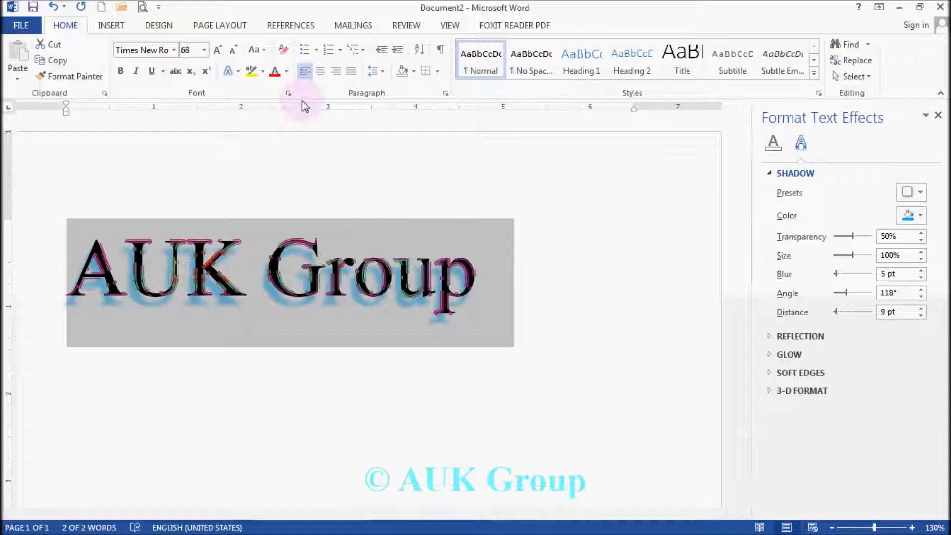
left_click(236, 72)
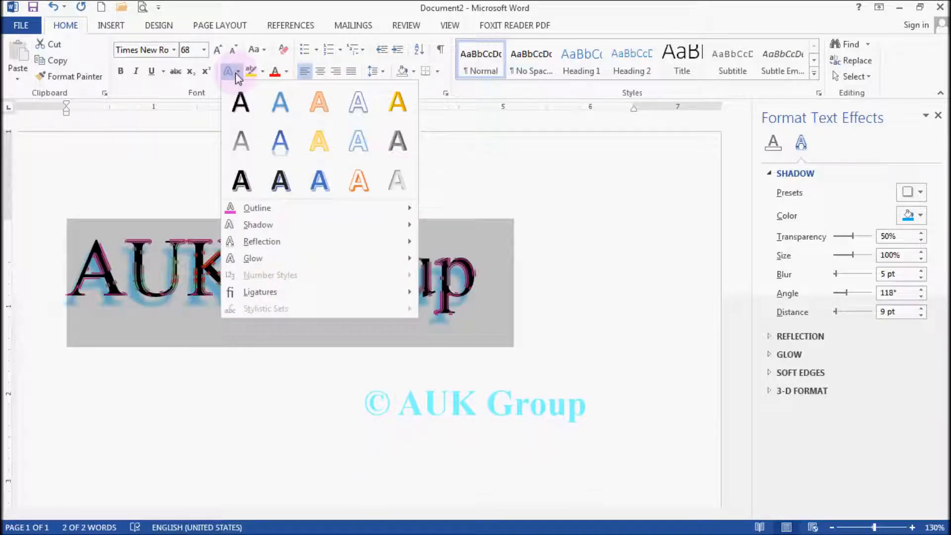
mouse_move(275, 245)
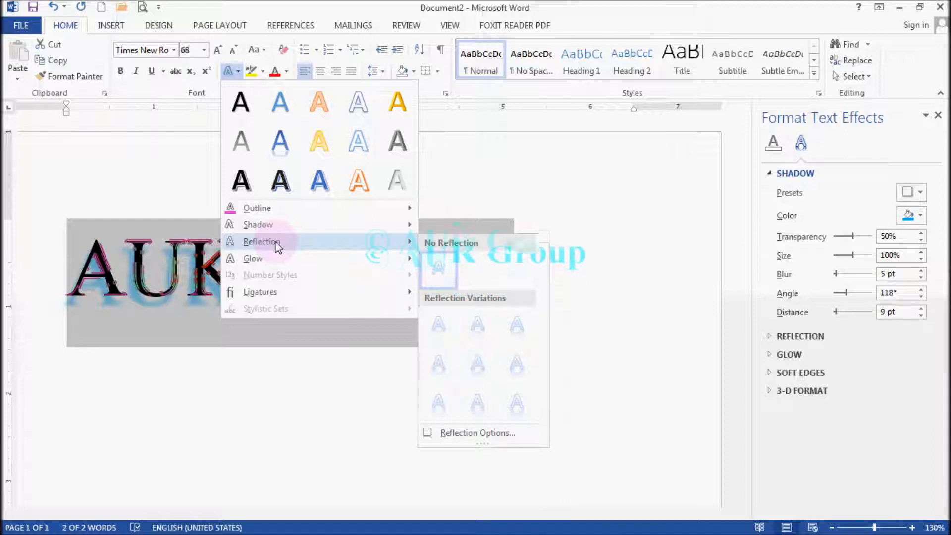
left_click(237, 72)
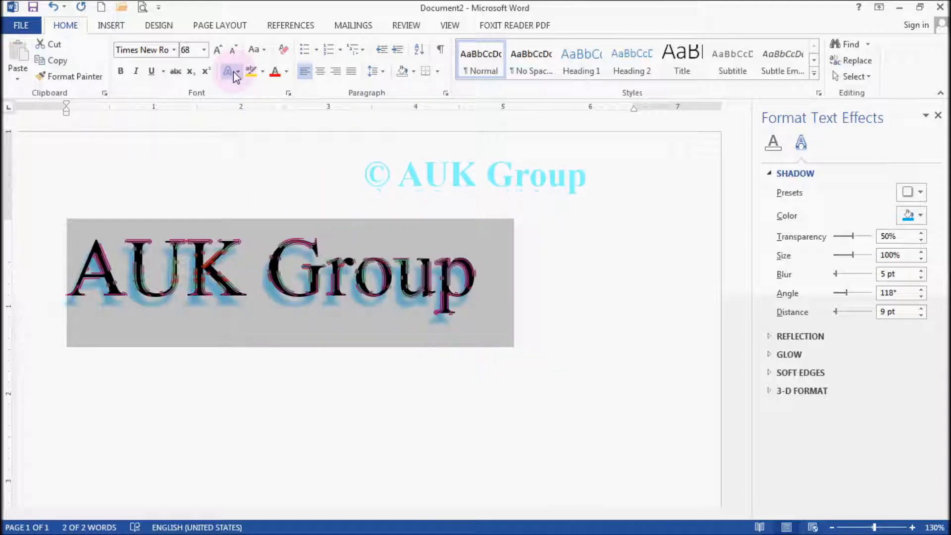
Apply the third reflection variation of the middle row to the text and expand the detailed reflection settings.
left_click(236, 73)
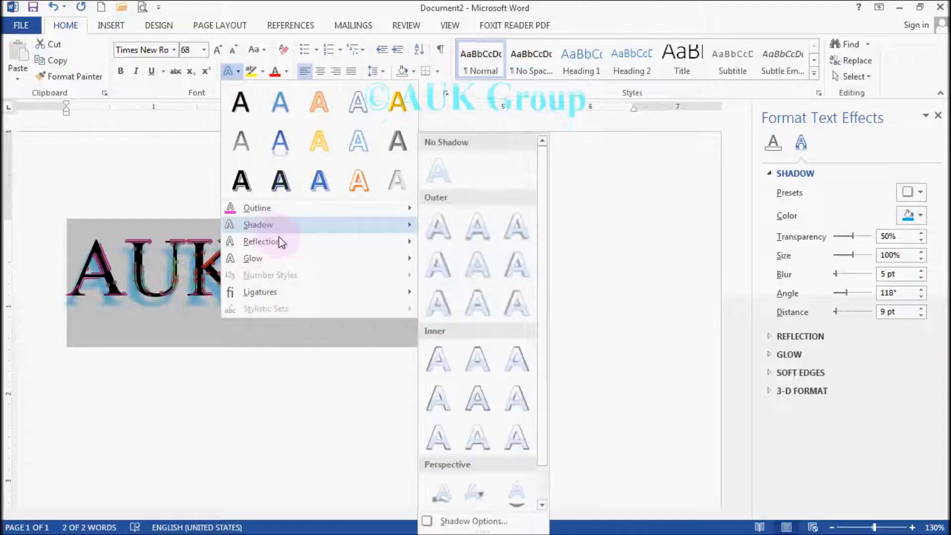
mouse_move(346, 241)
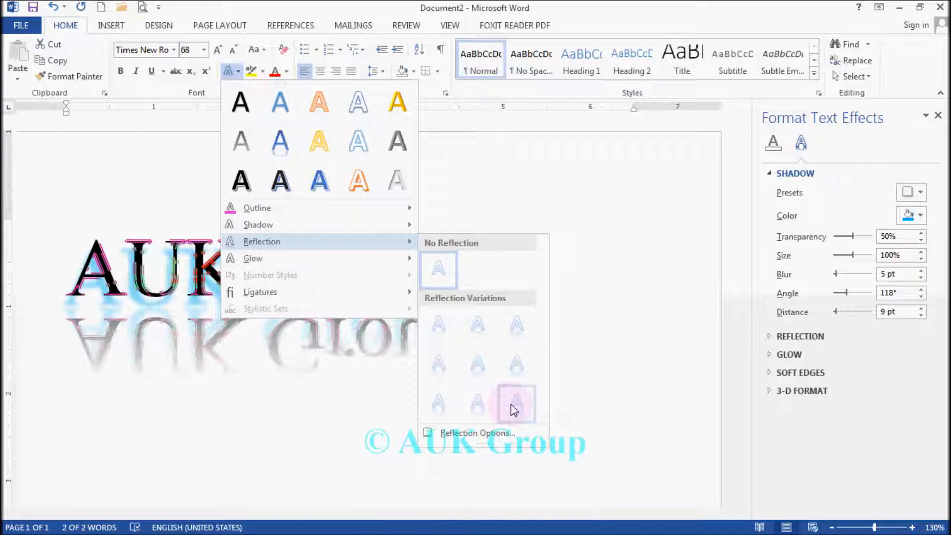
left_click(514, 372)
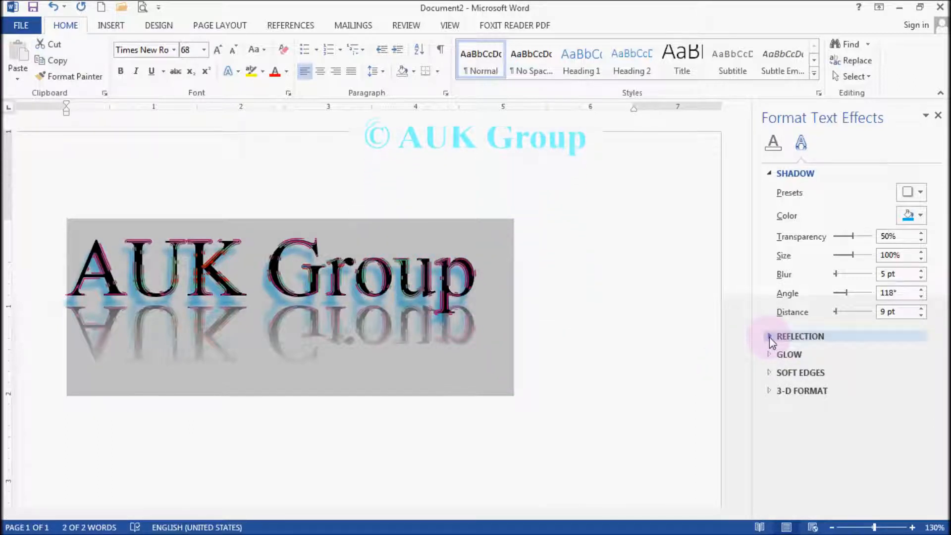
left_click(769, 337)
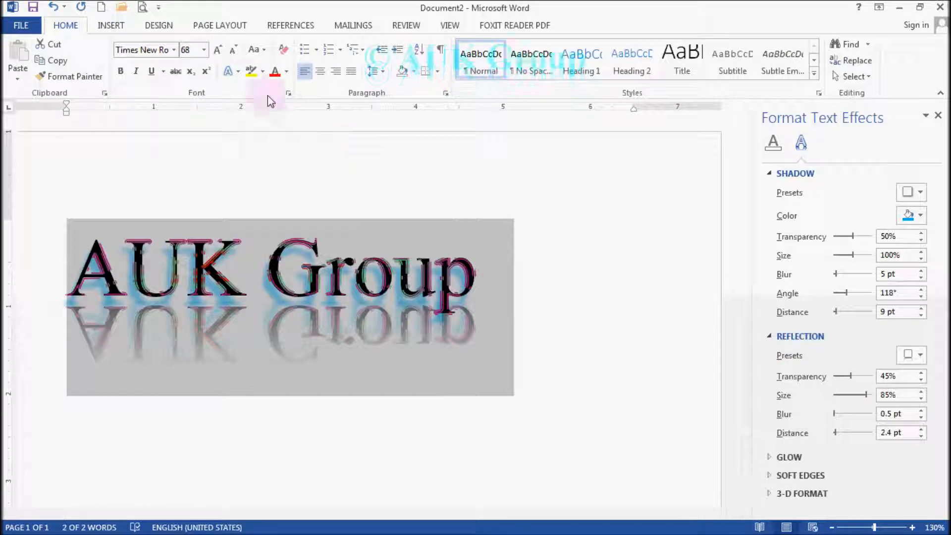
left_click(238, 72)
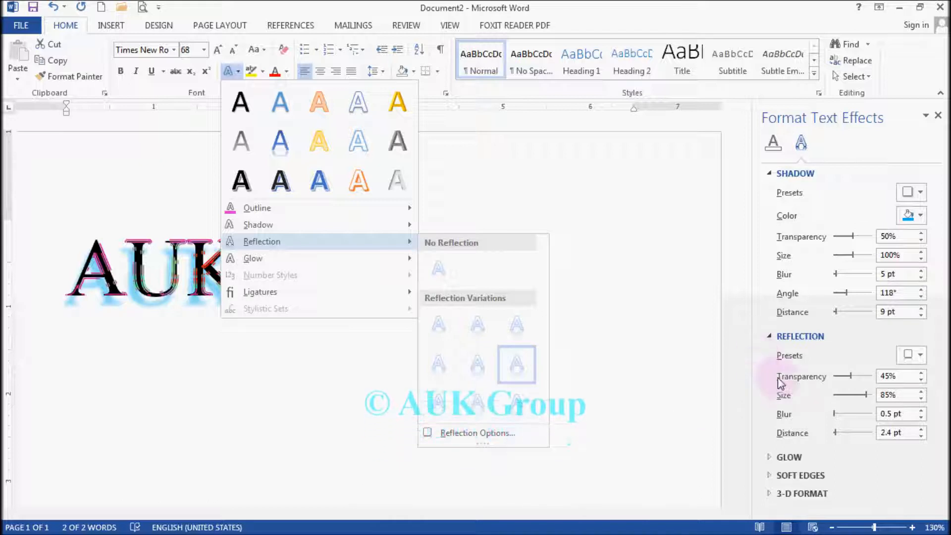
left_click(766, 360)
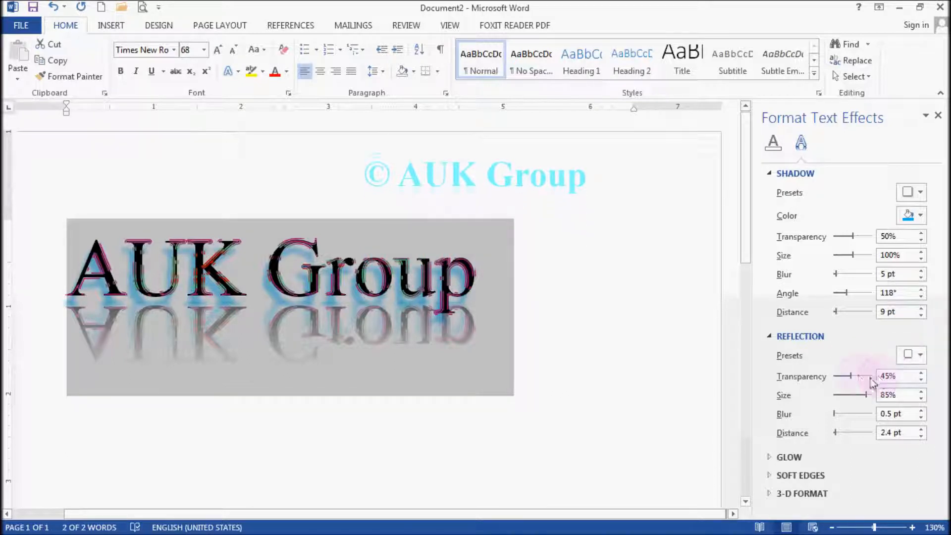
Set the text reflection's size to 53%, blur to 0 pt and distance to 12 pt, keeping transparency at 45%.
mouse_move(851, 378)
left_mouse_down()
mouse_move(837, 378)
mouse_move(852, 379)
left_mouse_up()
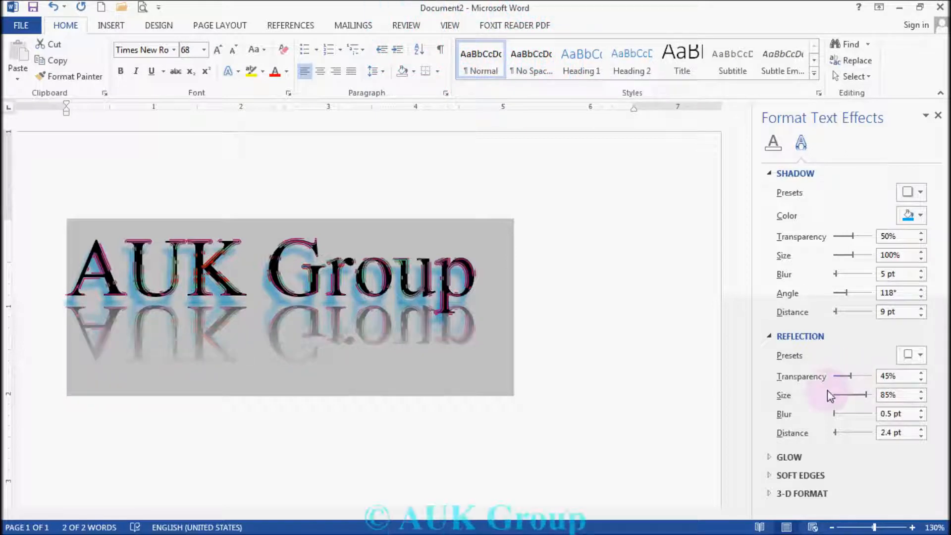
left_click(865, 396)
left_click_drag(867, 399, 836, 435)
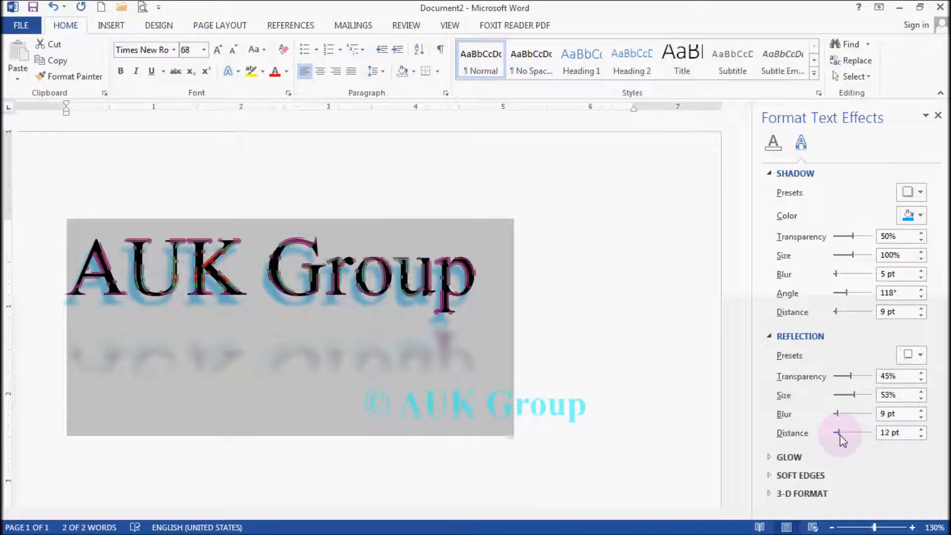
left_click_drag(837, 416, 826, 416)
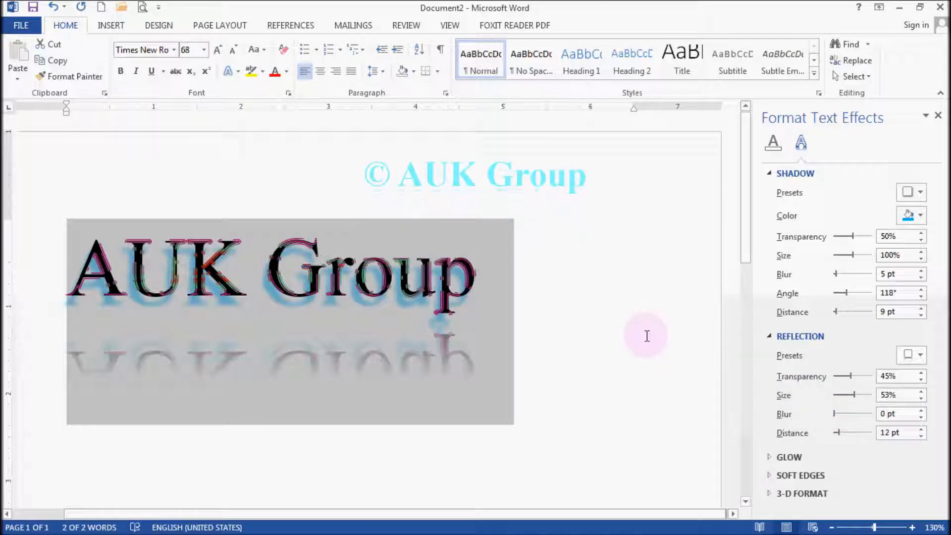
Expand the detailed glow settings in place of the shadow and reflection ones, and browse the glow variations and colours for the text.
left_click(771, 456)
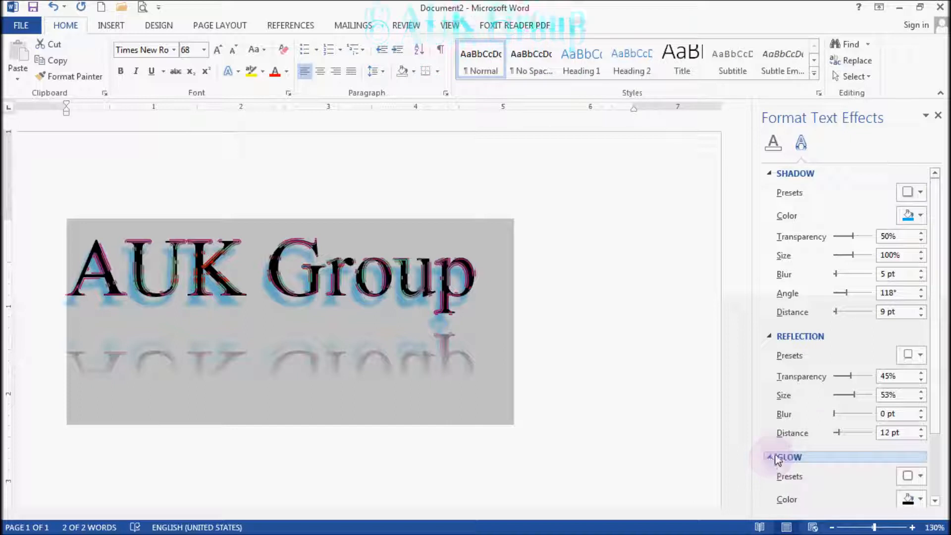
scroll(821, 431, "down", 3)
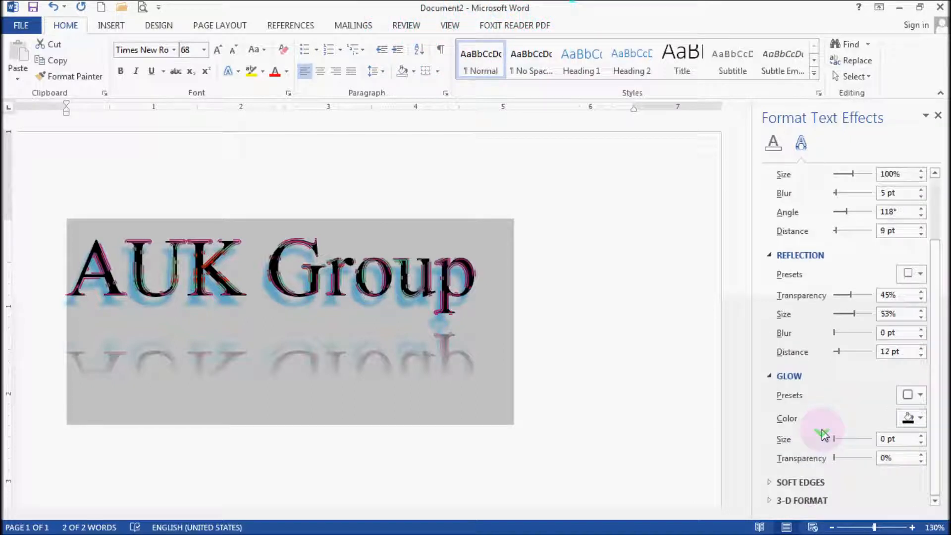
left_click(770, 255)
left_click(770, 171)
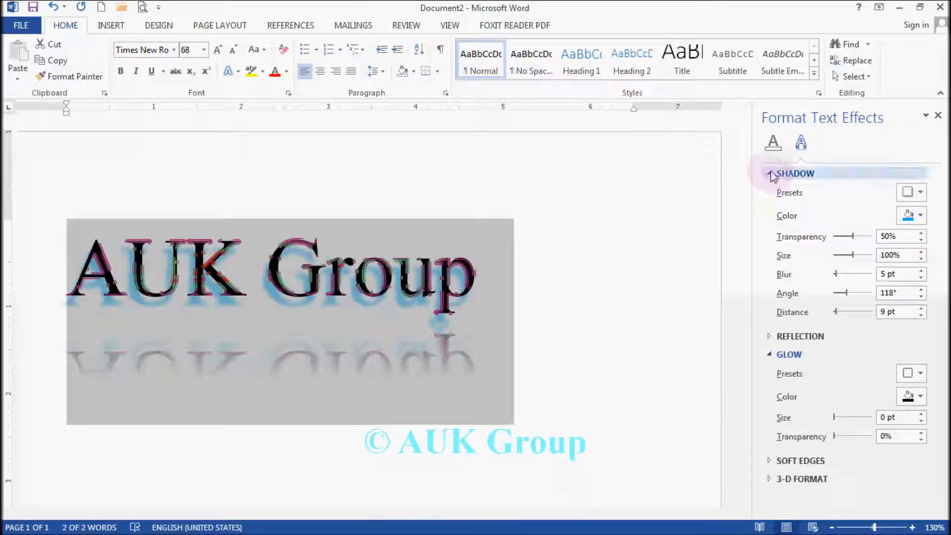
left_click(237, 73)
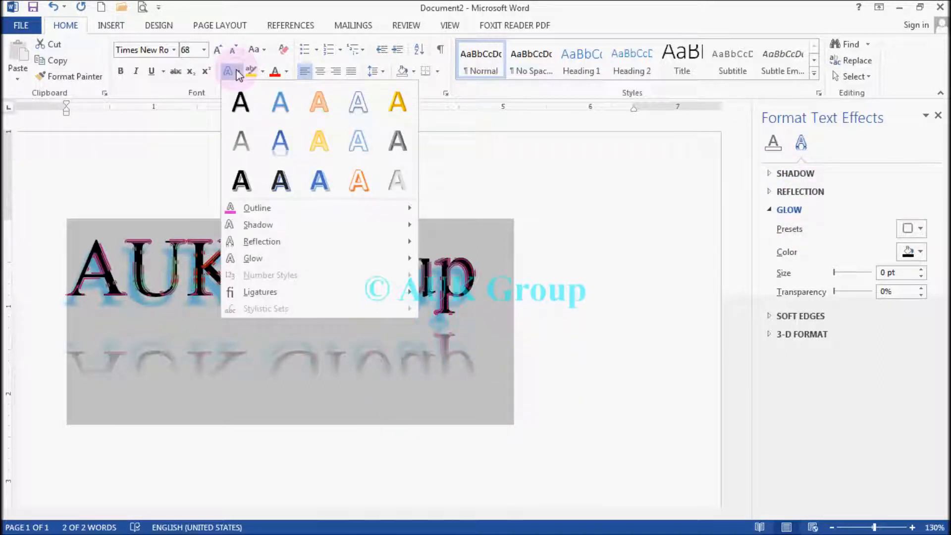
mouse_move(332, 259)
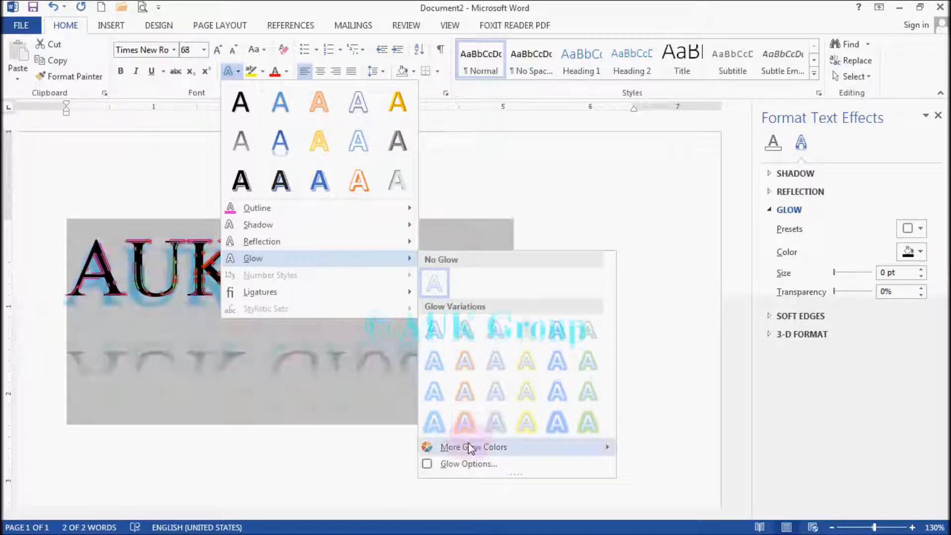
mouse_move(487, 444)
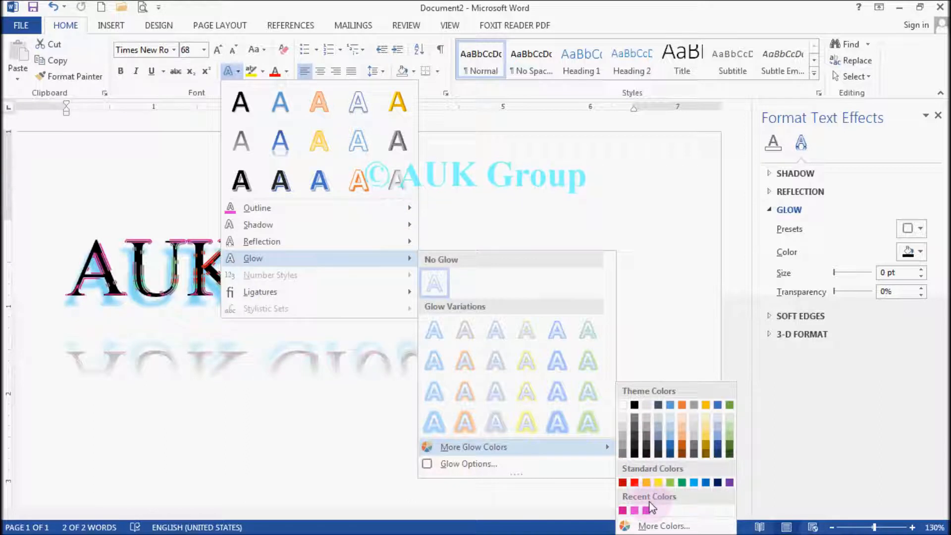
left_click(485, 463)
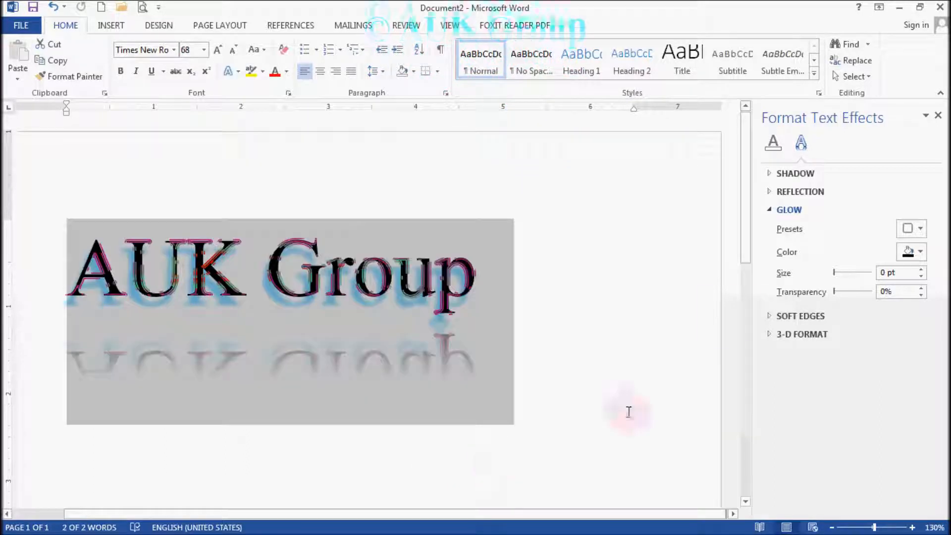
Give the text a glow in the darkest shade of theme blue, 27 pt in size.
left_click(917, 252)
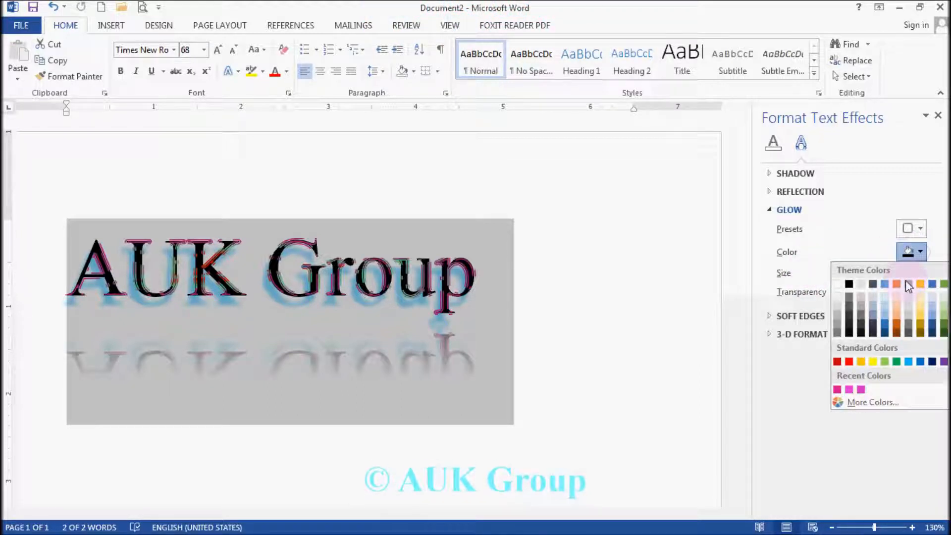
left_click(884, 333)
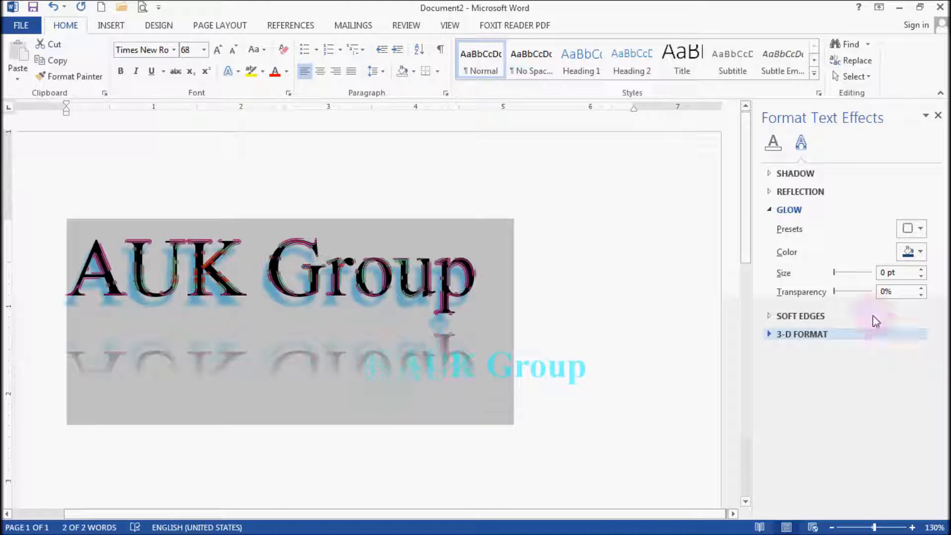
mouse_move(835, 272)
left_mouse_down()
mouse_move(849, 275)
mouse_move(841, 276)
left_mouse_up()
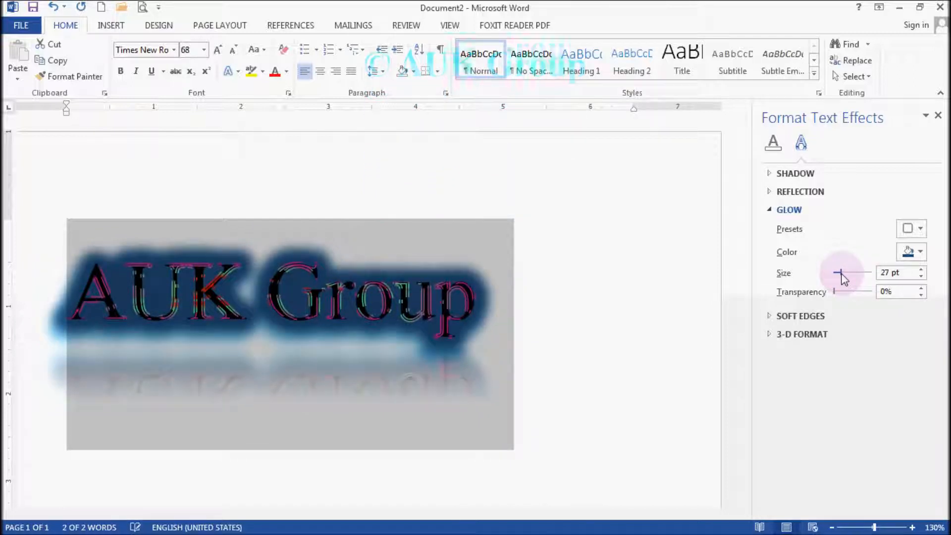
Recolour the text glow with the third recent colour, pink, and set its transparency to 40% and size to 18 pt.
left_click(918, 254)
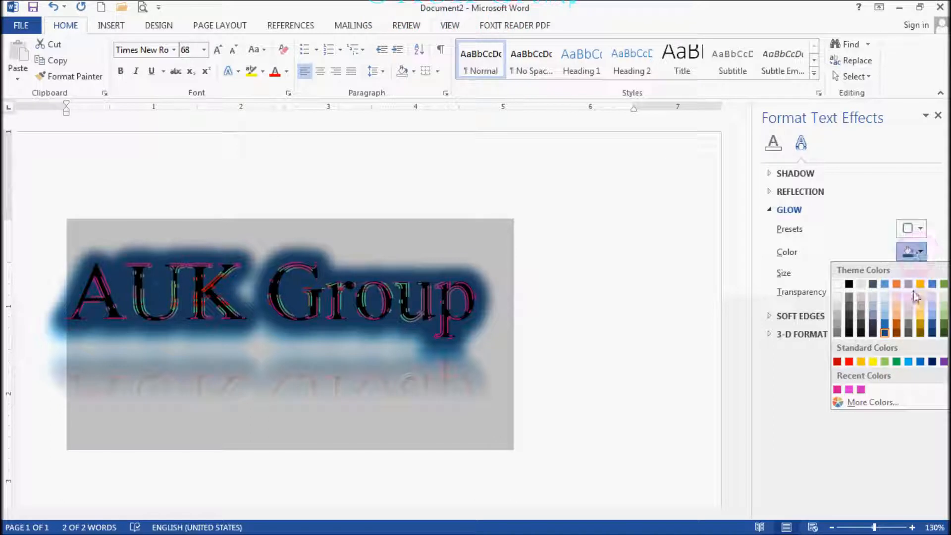
left_click(861, 390)
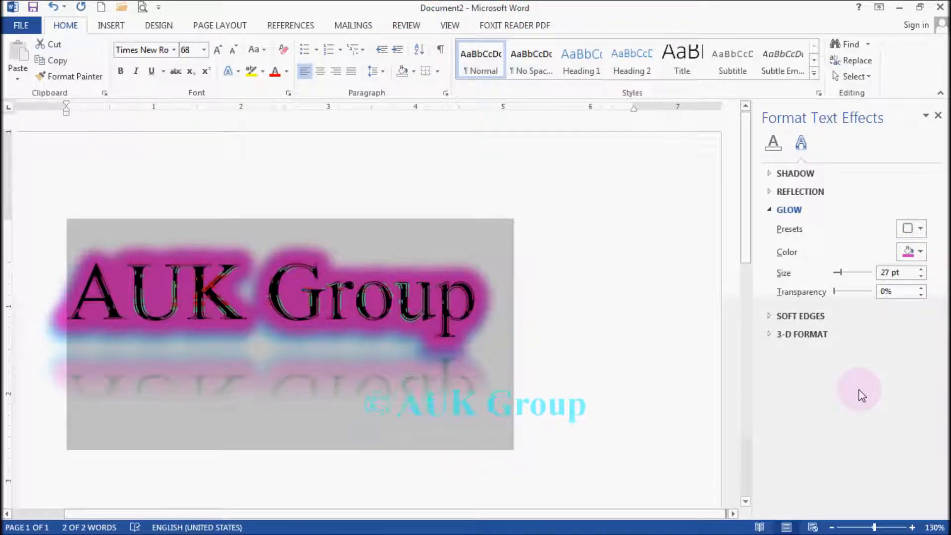
left_click_drag(836, 296, 851, 296)
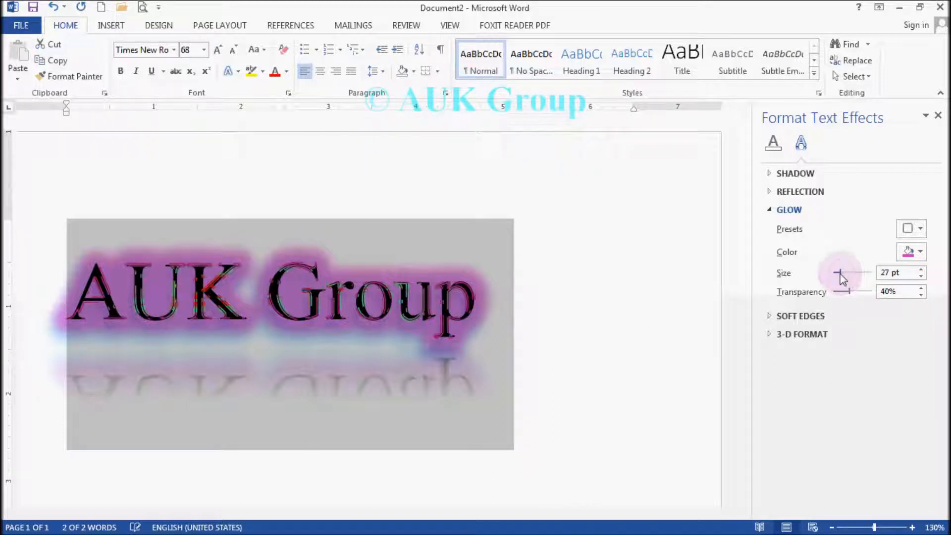
left_click_drag(840, 279, 839, 278)
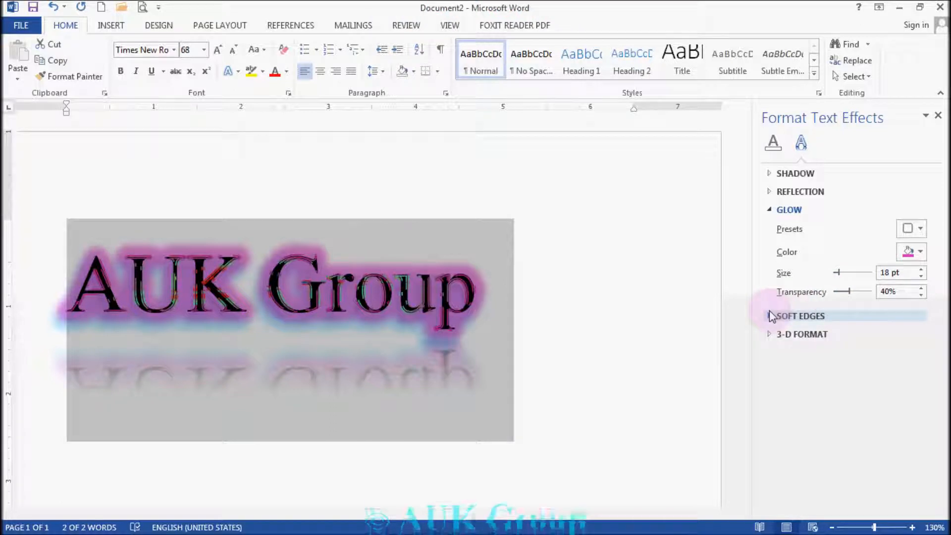
Check the text effect choices and the soft edges settings, and expand the detailed 3-D format settings.
left_click(238, 72)
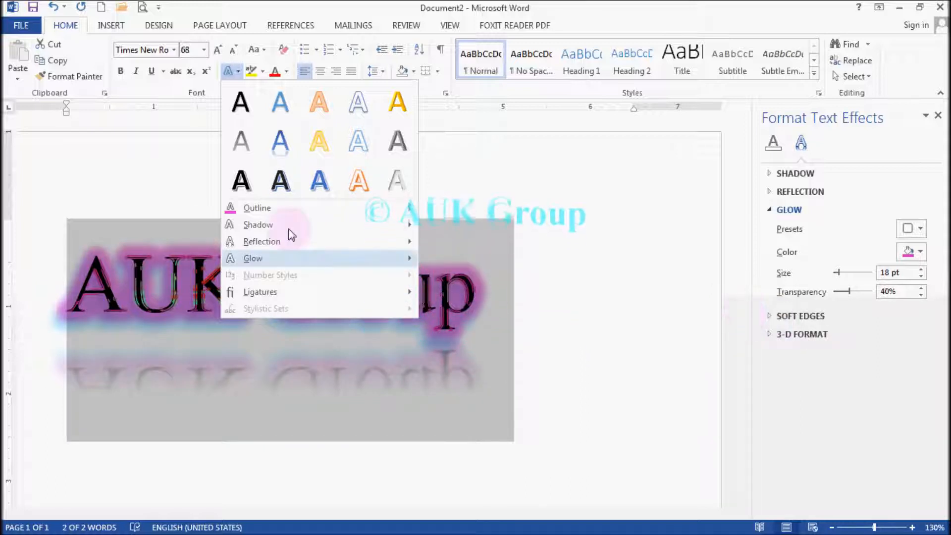
left_click(769, 316)
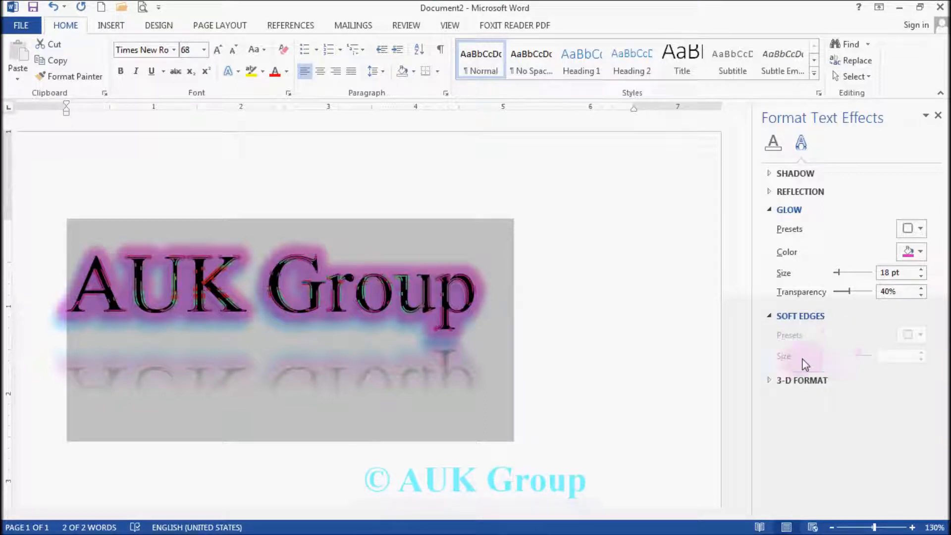
left_click(772, 381)
scroll(817, 368, "down", 3)
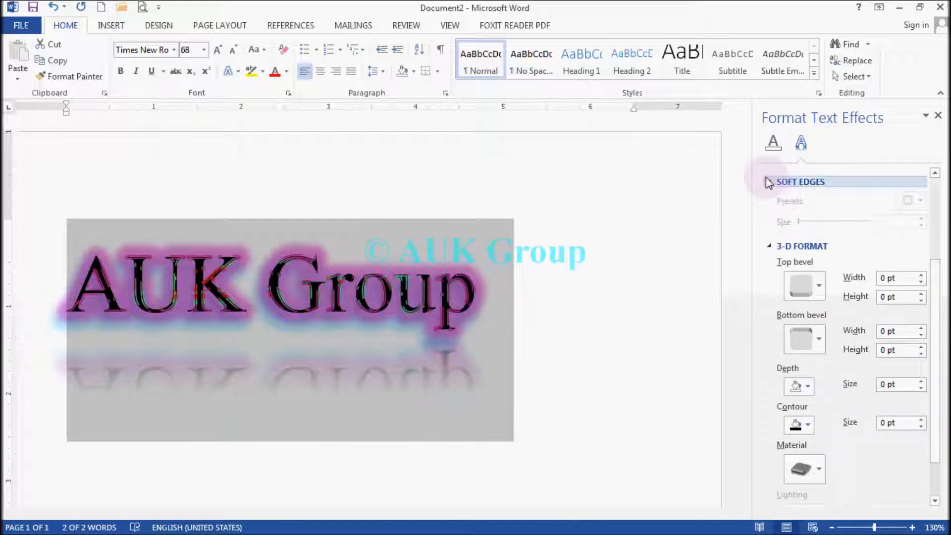
left_click(769, 182)
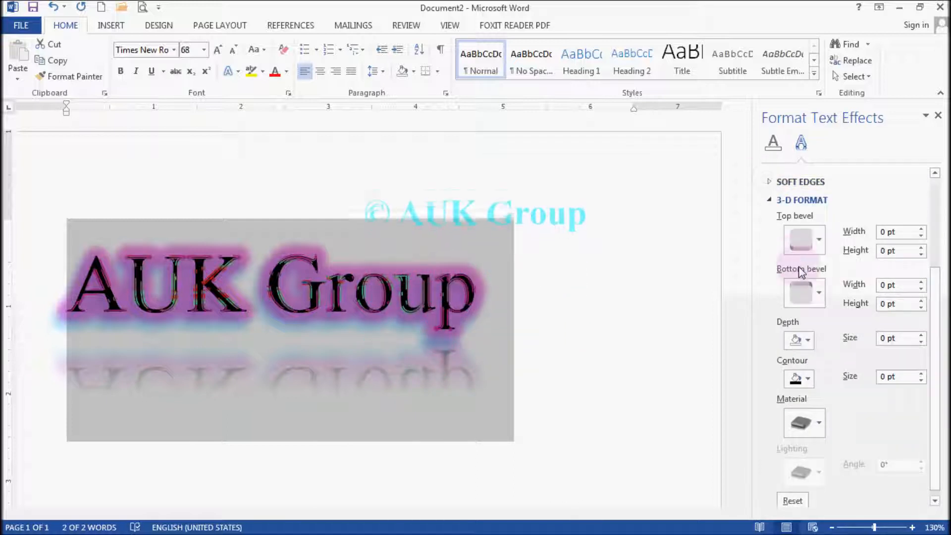
Apply a top bevel 5.5 pt wide and high with a 4.5 pt depth to the text, and make the text bold.
left_click(817, 242)
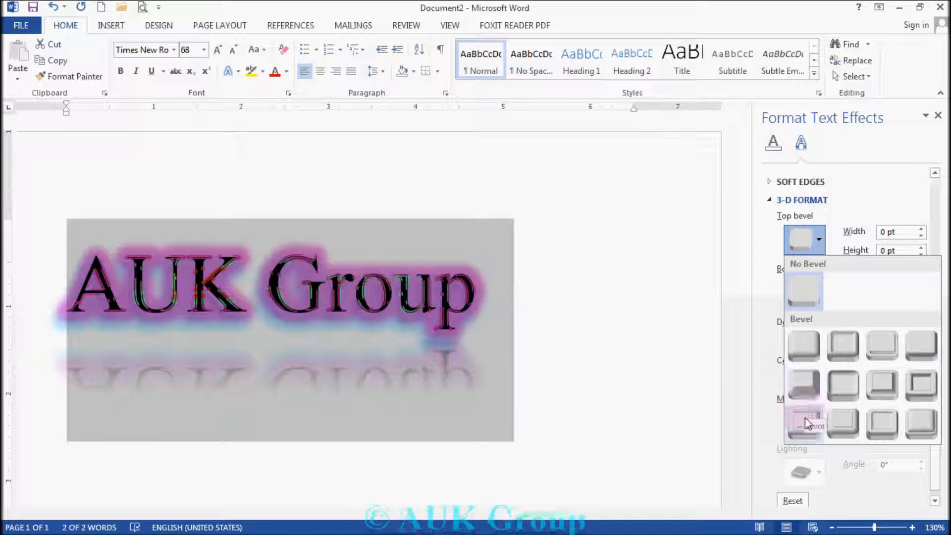
key("Escape")
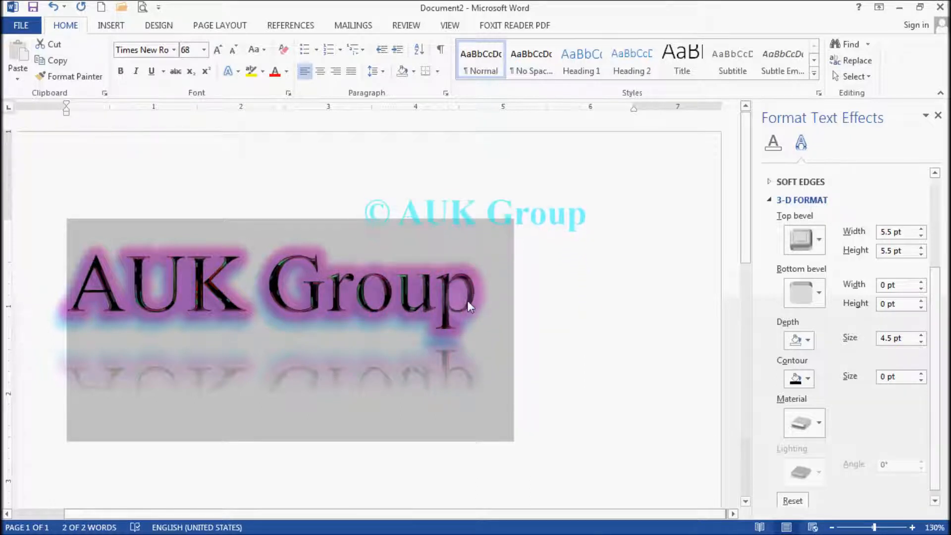
left_click(120, 72)
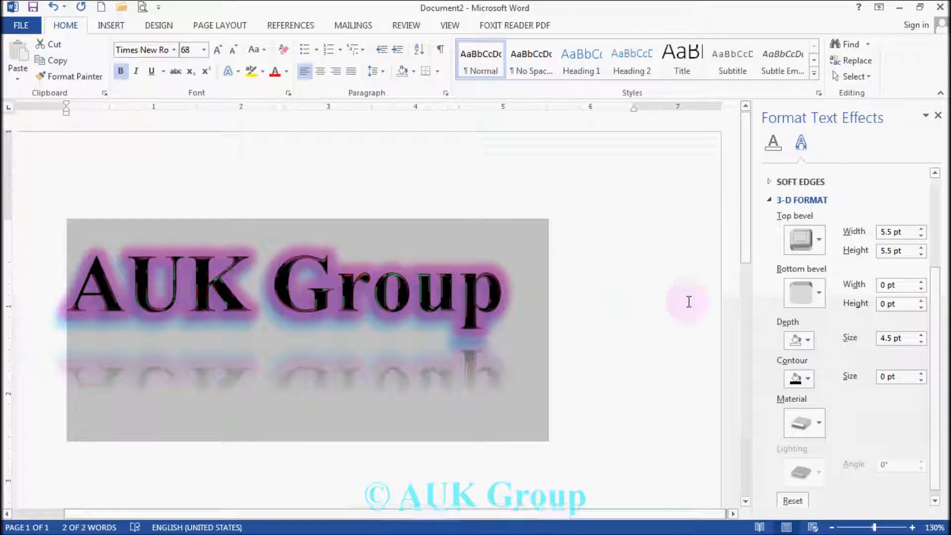
Apply the second first-row bottom bevel, 3 pt wide and high, and colour the text's depth standard light blue.
left_click(818, 296)
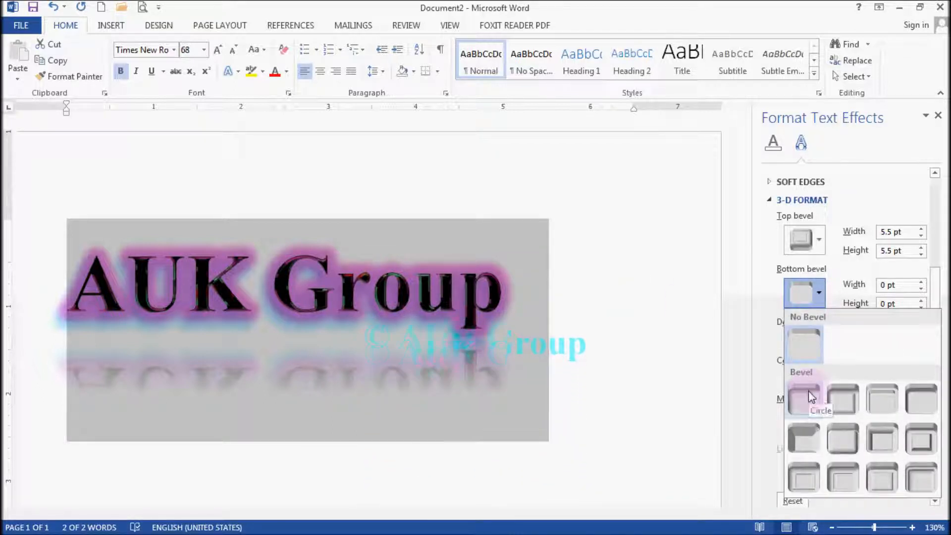
left_click(842, 399)
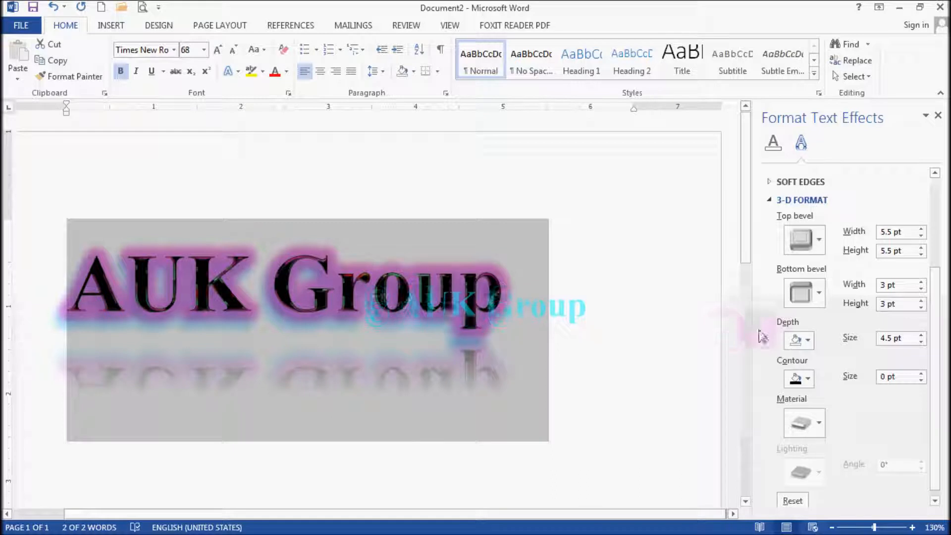
left_click(799, 341)
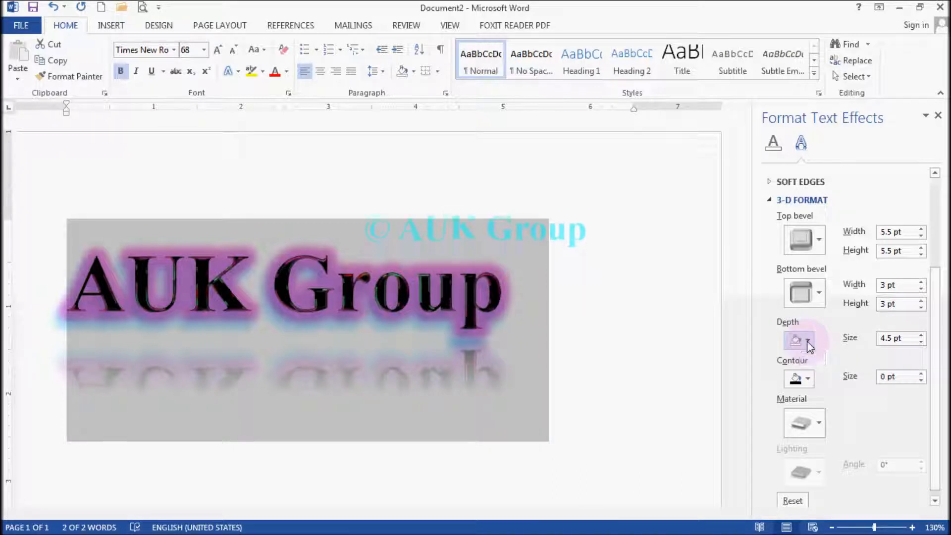
left_click(807, 340)
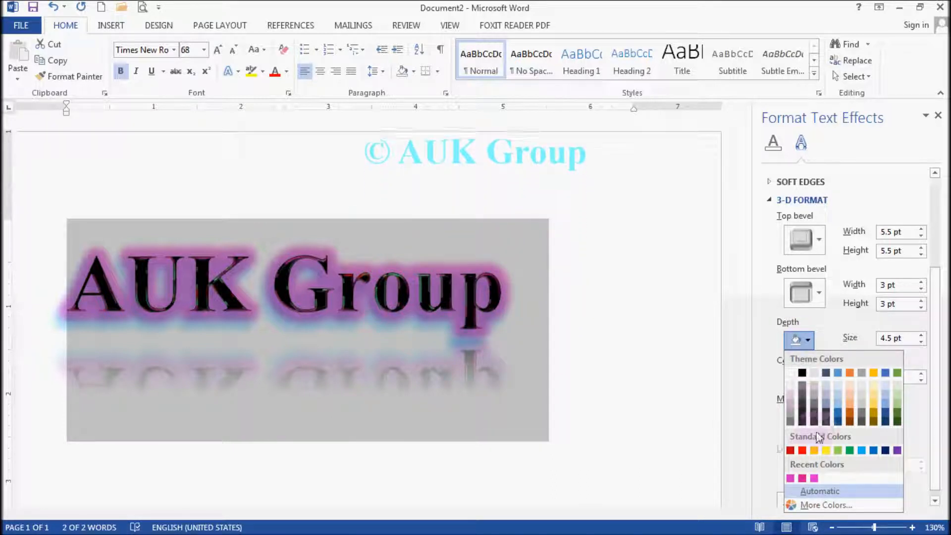
left_click(861, 450)
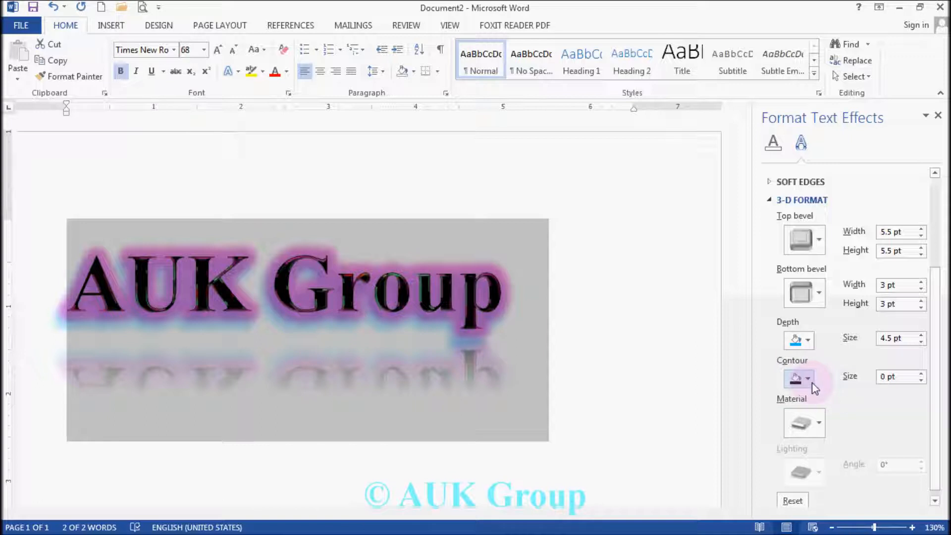
Browse the contour colour choices for the text's 3-D format.
scroll(815, 383, "down", 1)
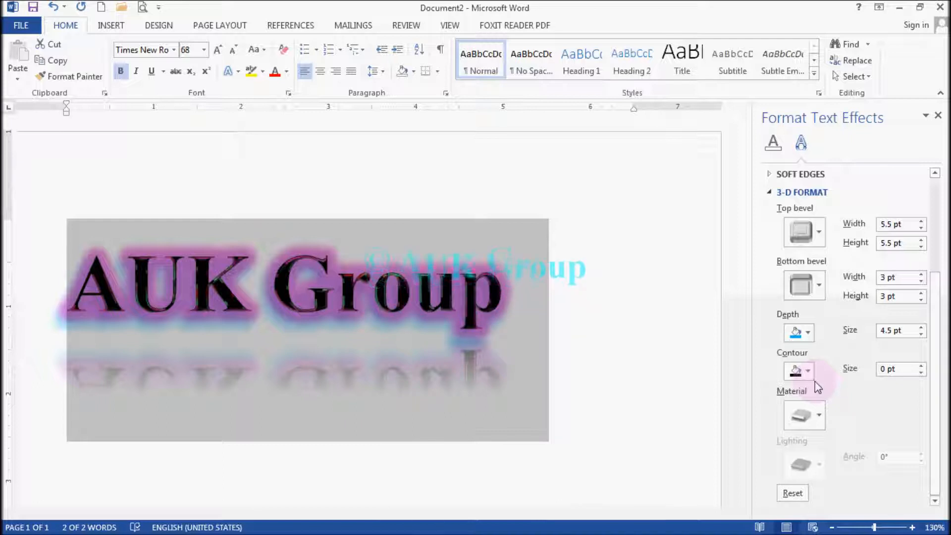
left_click(808, 371)
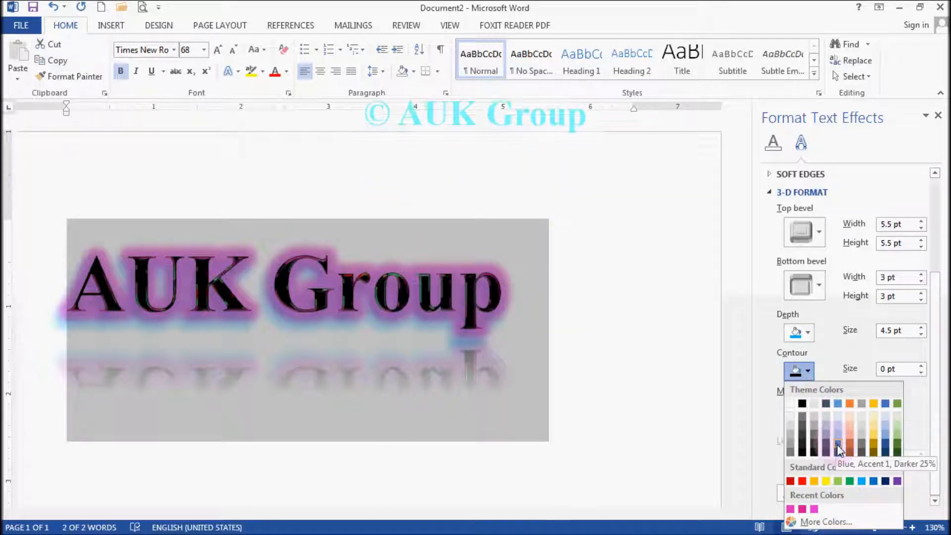
left_click(605, 325)
Clear all formatting from the "AUK Group" text and make it bold.
left_click(548, 308)
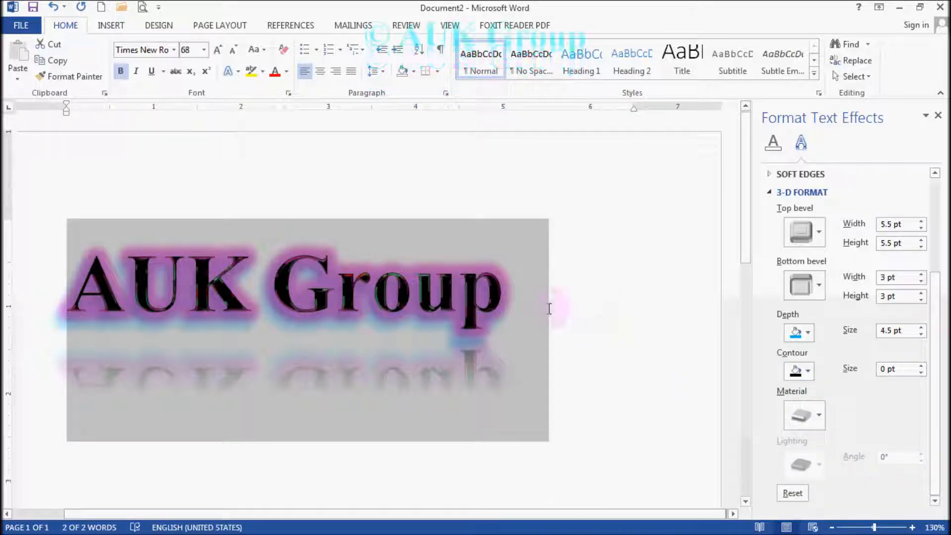
left_click_drag(523, 305, 126, 275)
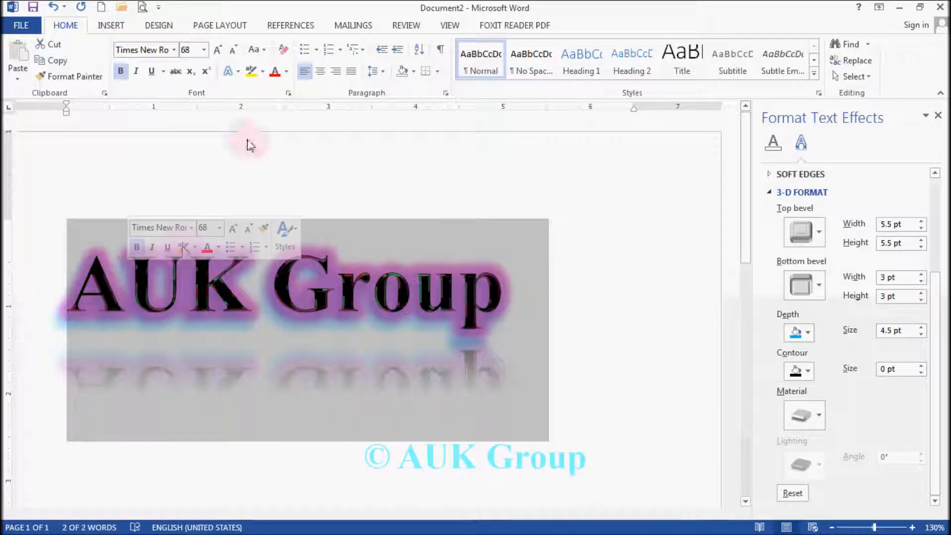
left_click(281, 51)
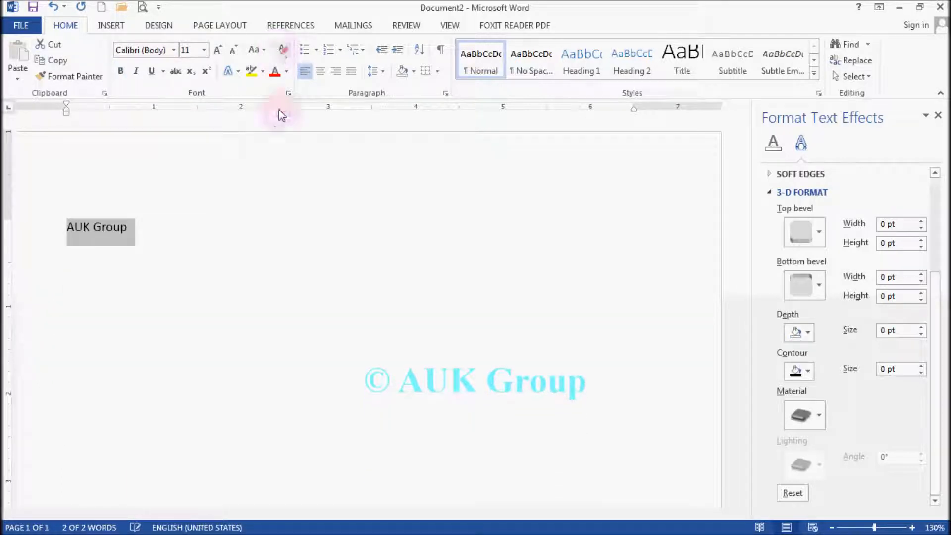
left_click(121, 73)
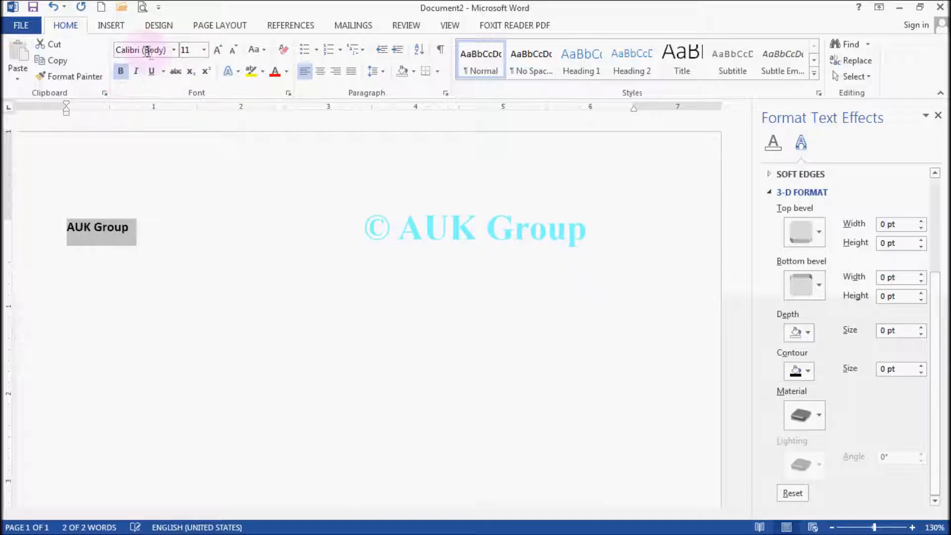
Set the font size of the "AUK Group" text to 56.
left_click(198, 50)
left_click(192, 52)
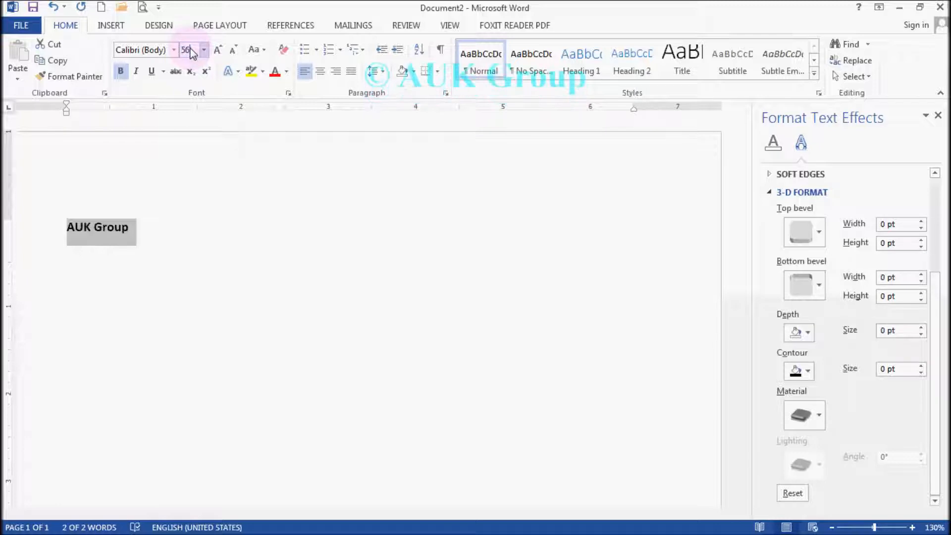
type("56")
key("Return")
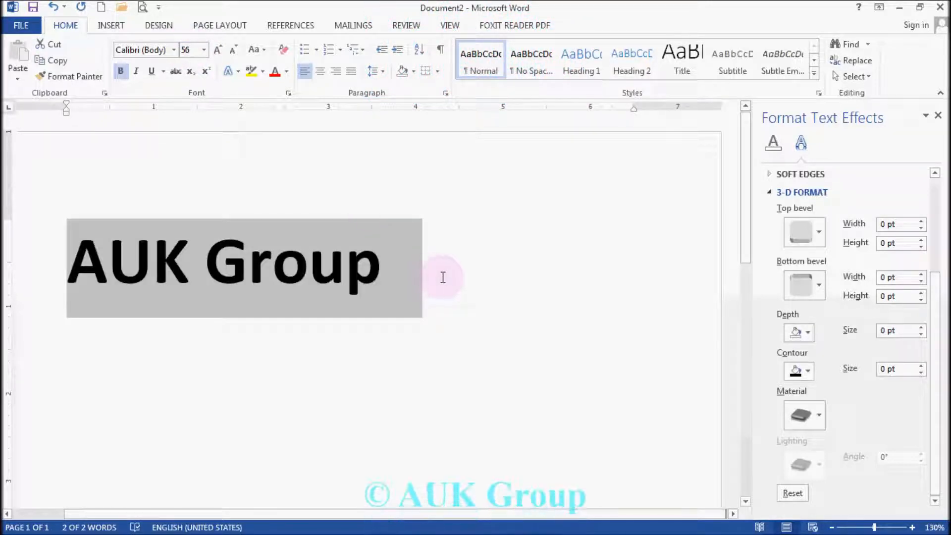
Try the first top bevel preset on the text, and replace it with the first third-row preset, 5.5 pt wide and high.
left_click(817, 234)
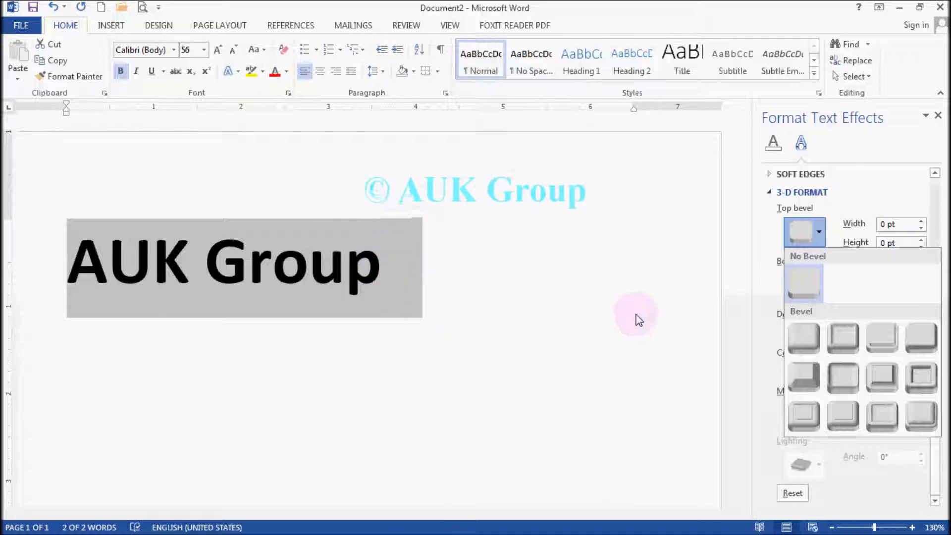
left_click(806, 334)
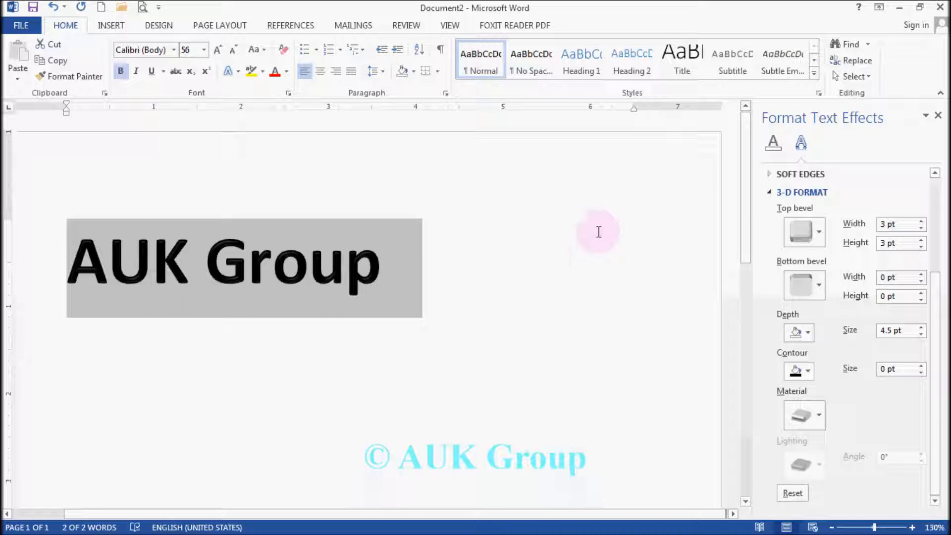
left_click(804, 231)
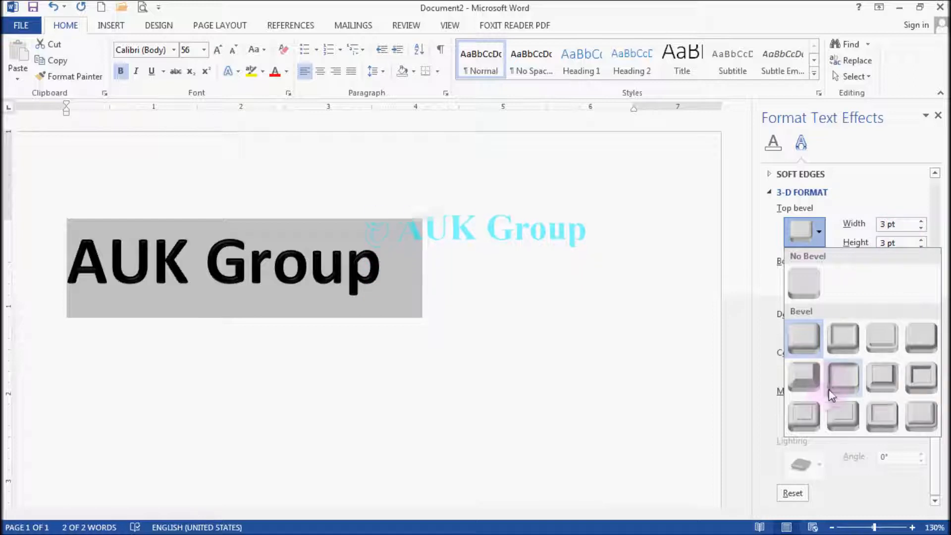
left_click(807, 415)
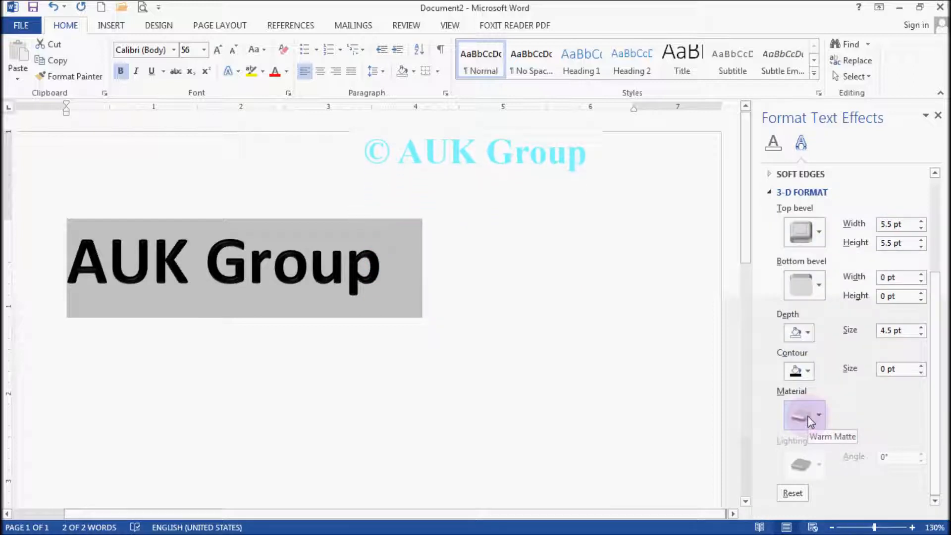
Colour both the depth and the contour of the text's 3-D format standard light blue.
left_click(812, 332)
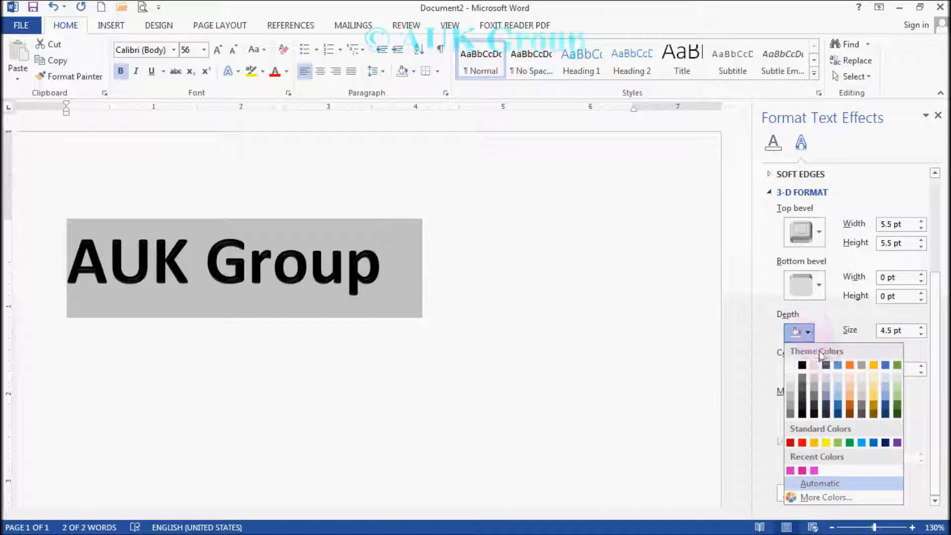
left_click(865, 444)
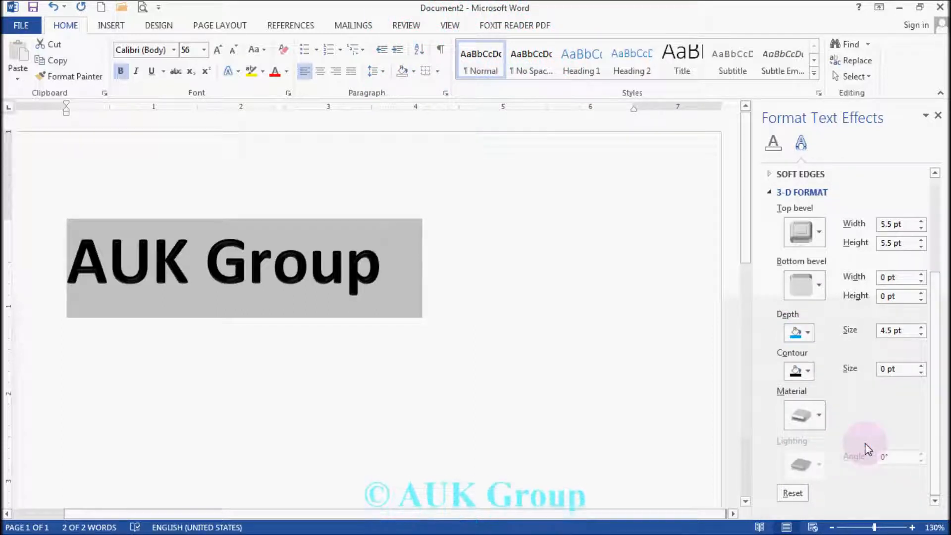
left_click(803, 372)
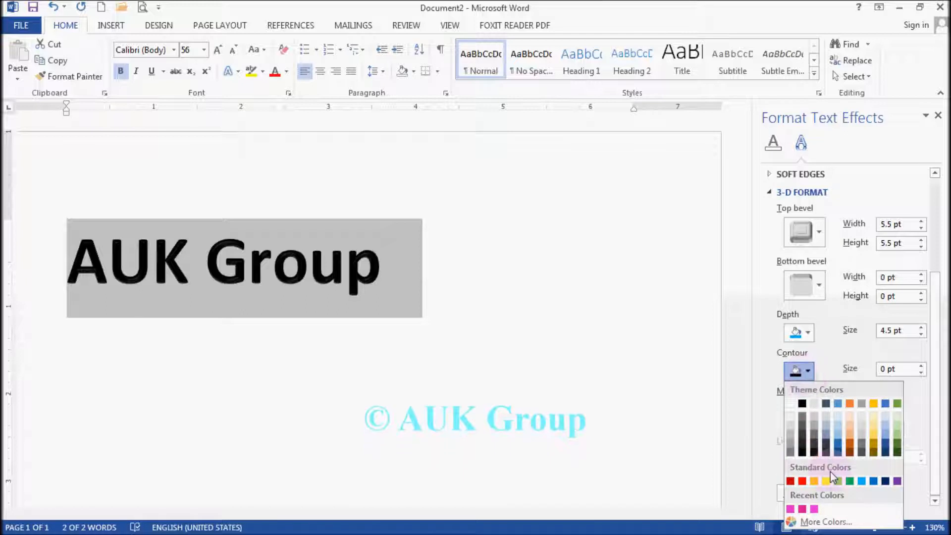
left_click(862, 482)
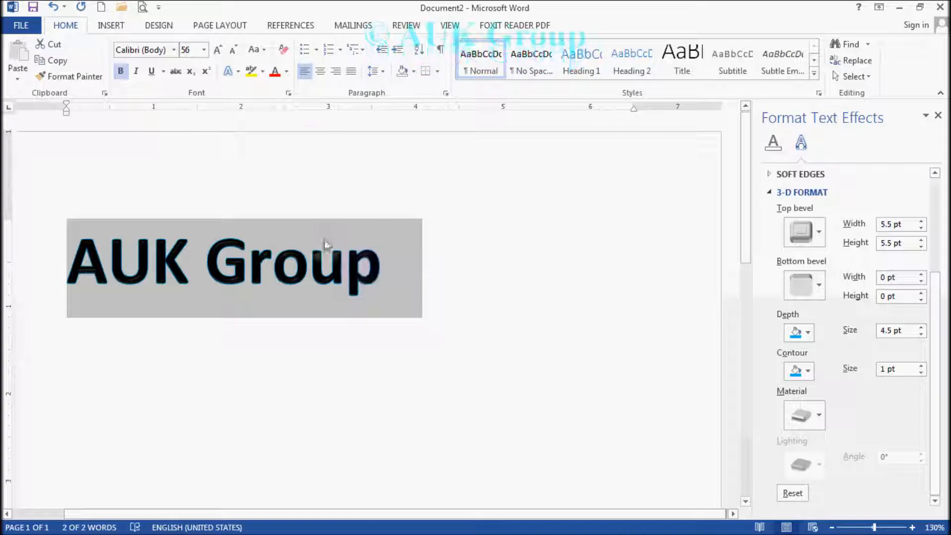
Set the font colour of the "AUK Group" text to standard light green.
left_click(286, 74)
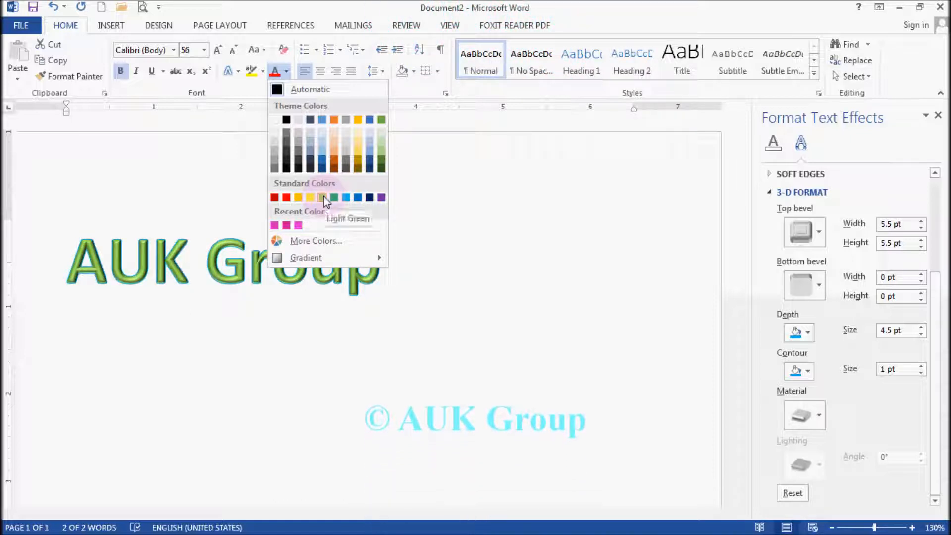
left_click(323, 197)
Try a gradient fill on the text through the detailed gradient settings, and return to a solid fill.
left_click(287, 73)
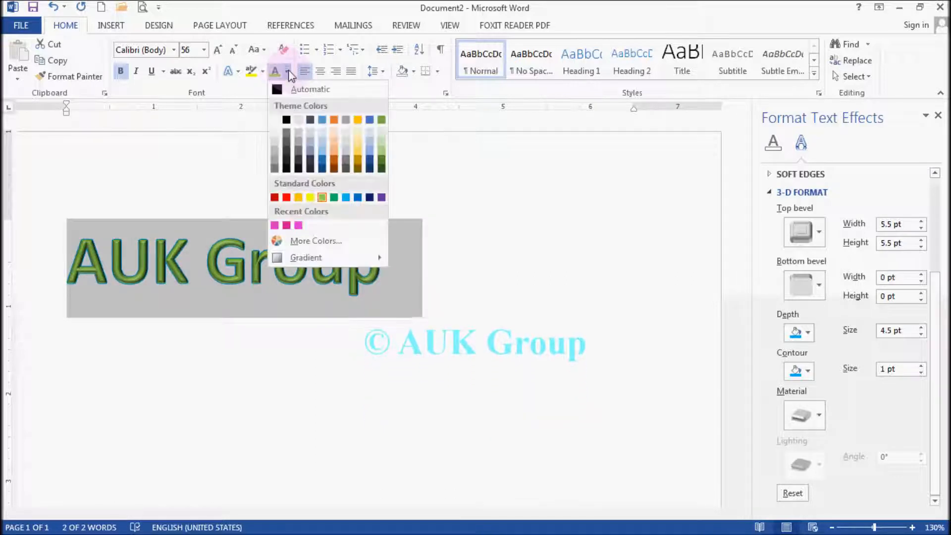
mouse_move(322, 258)
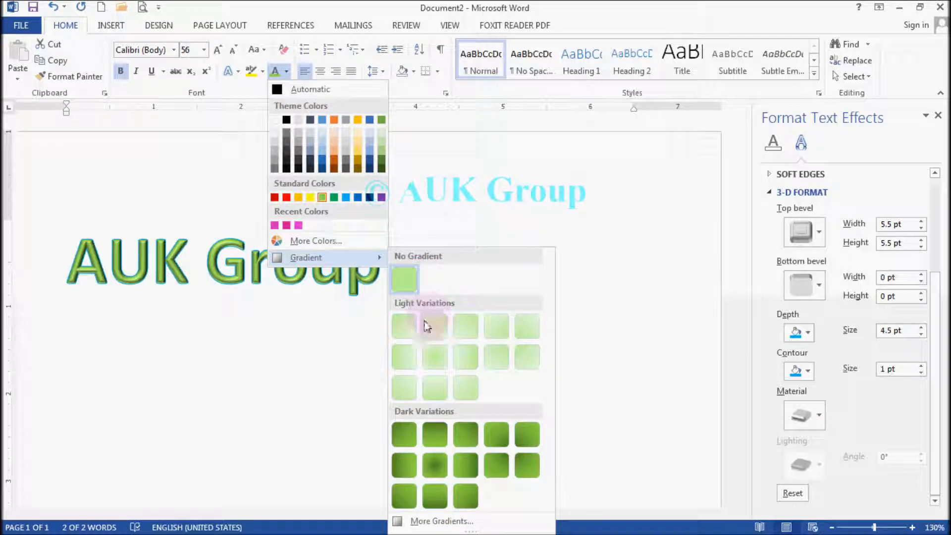
left_click(440, 520)
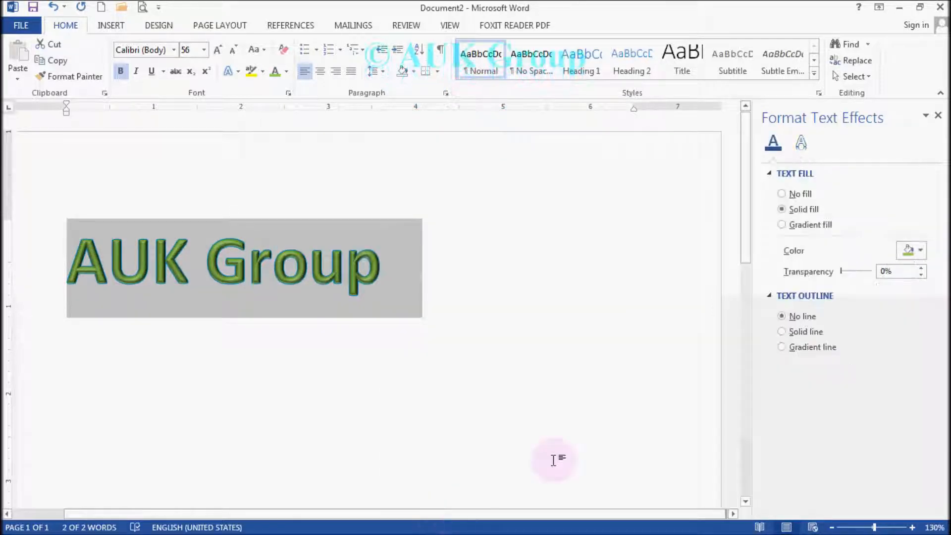
left_click(801, 227)
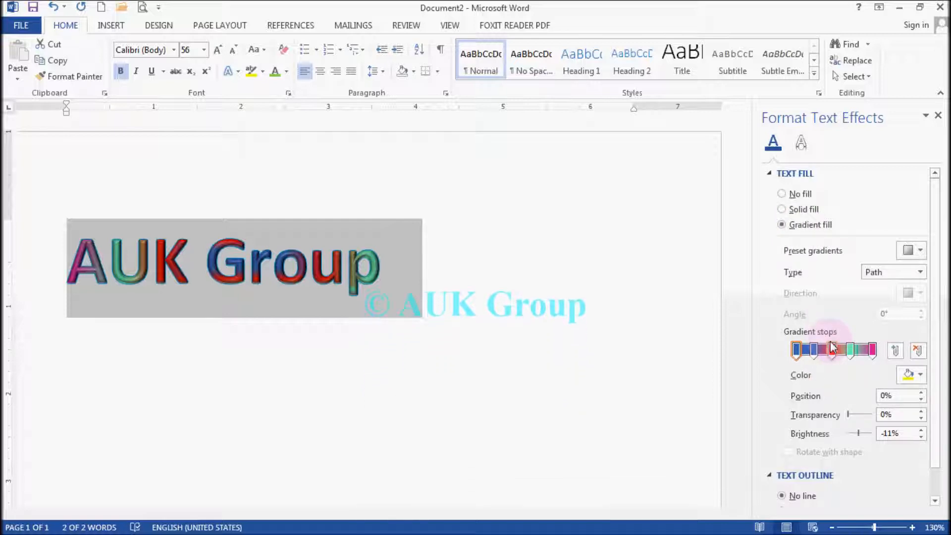
left_click(782, 210)
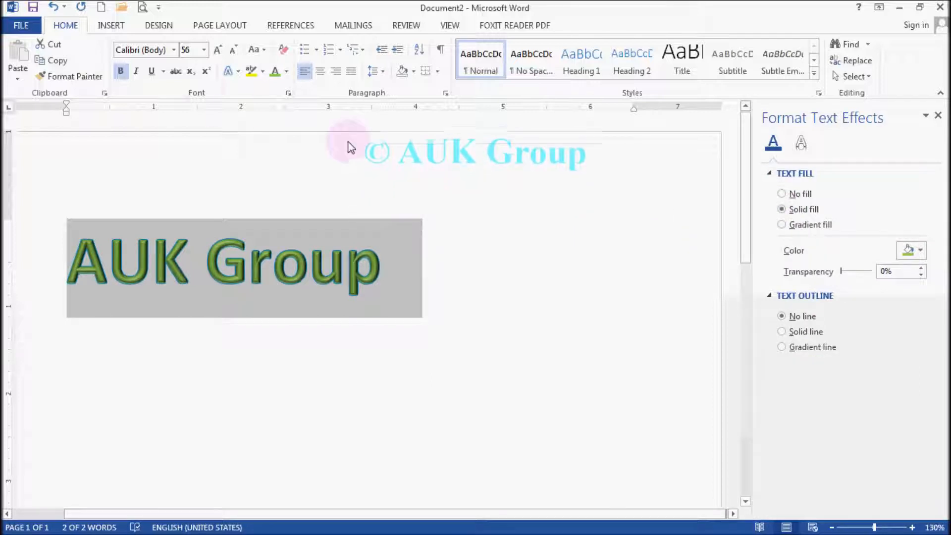
Bring up the detailed shadow settings for the text, and collapse the Glow and Shadow sections to reach the 3-D format.
left_click(286, 72)
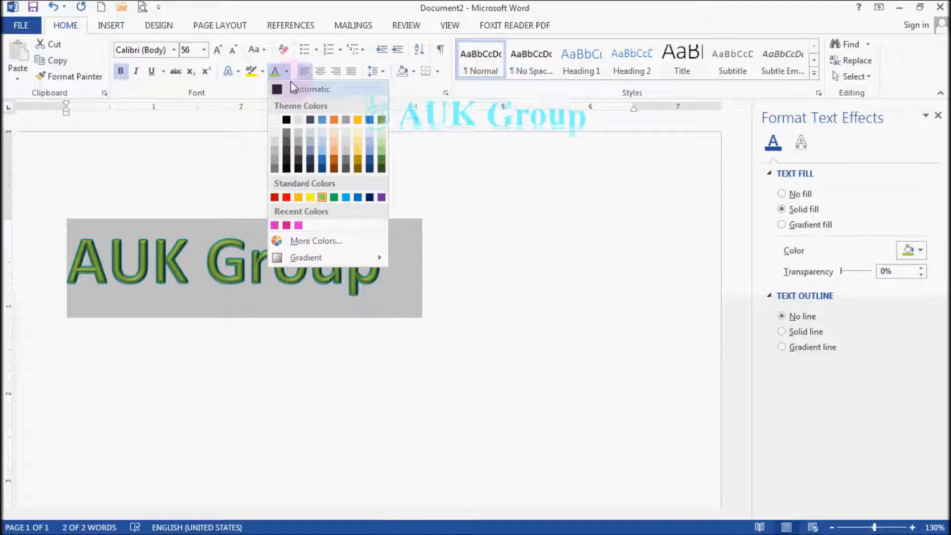
left_click(239, 73)
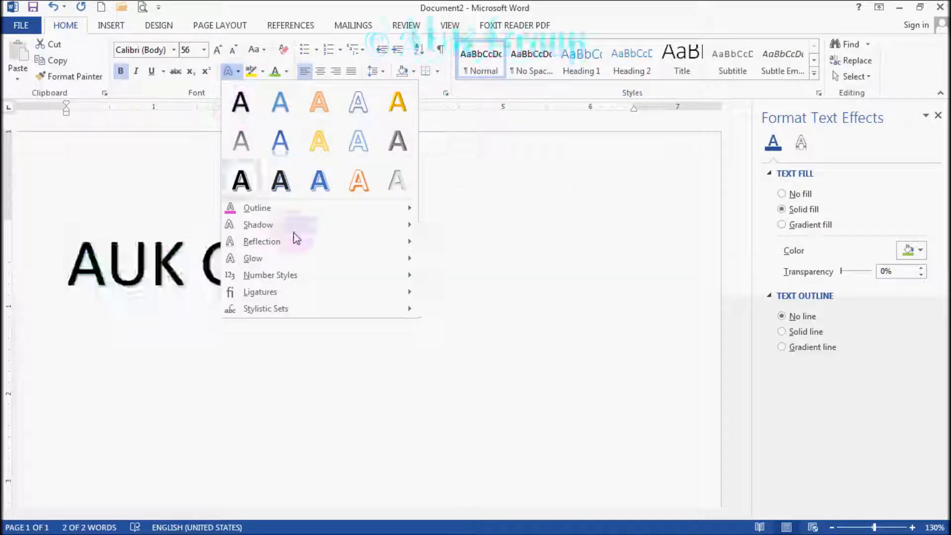
mouse_move(296, 229)
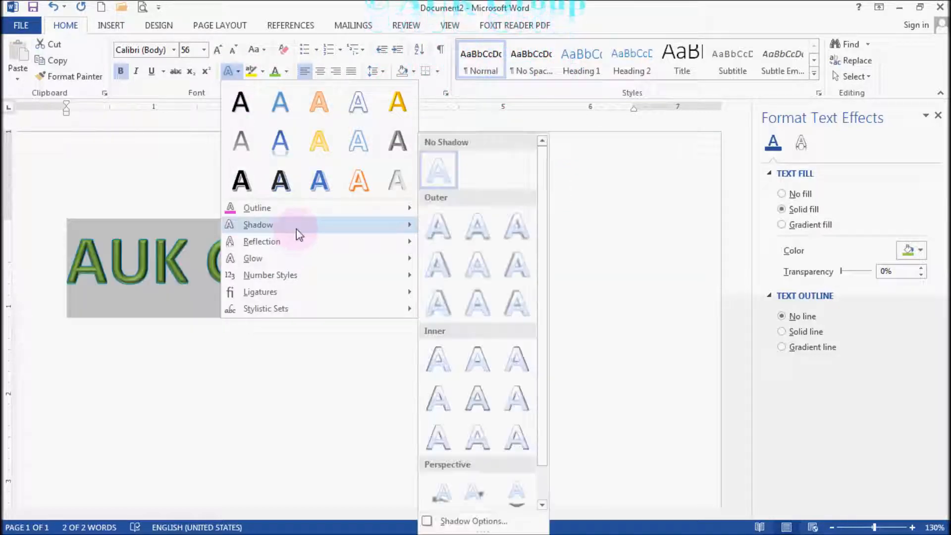
left_click(492, 524)
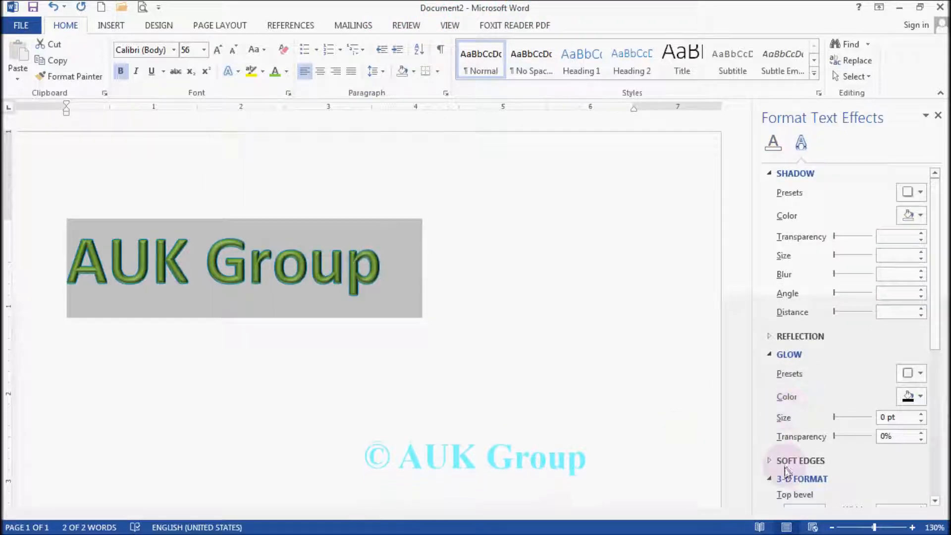
left_click(770, 353)
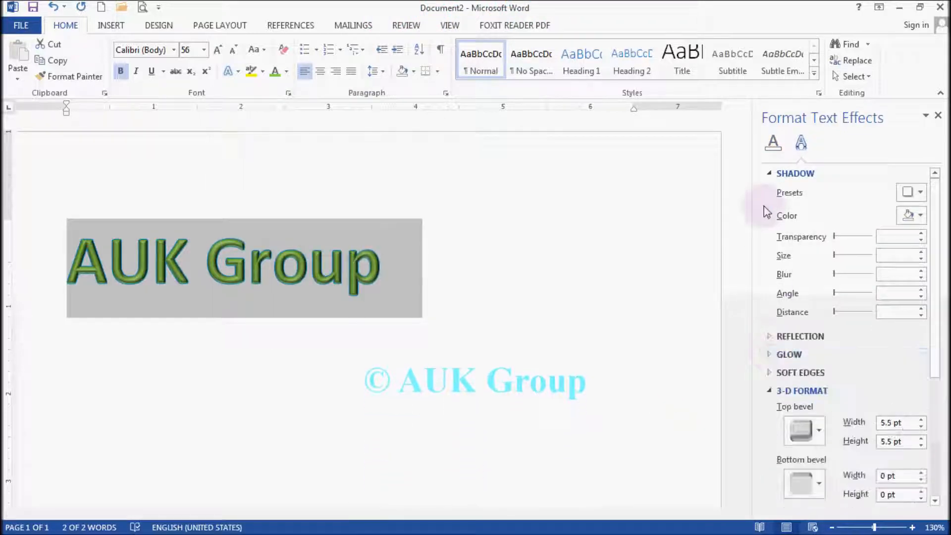
left_click(771, 173)
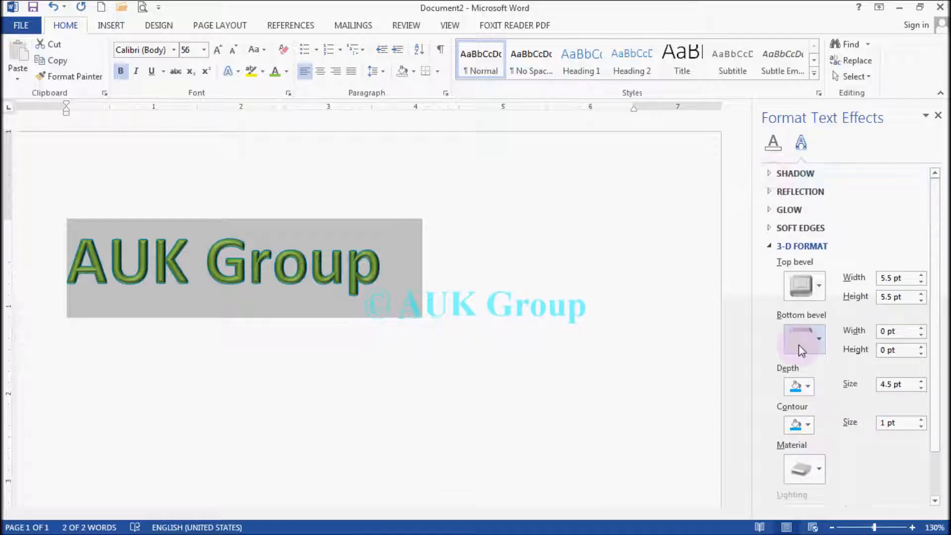
Colour the depth of the text's 3-D format standard red and set the depth size to 9.5 pt.
left_click(804, 387)
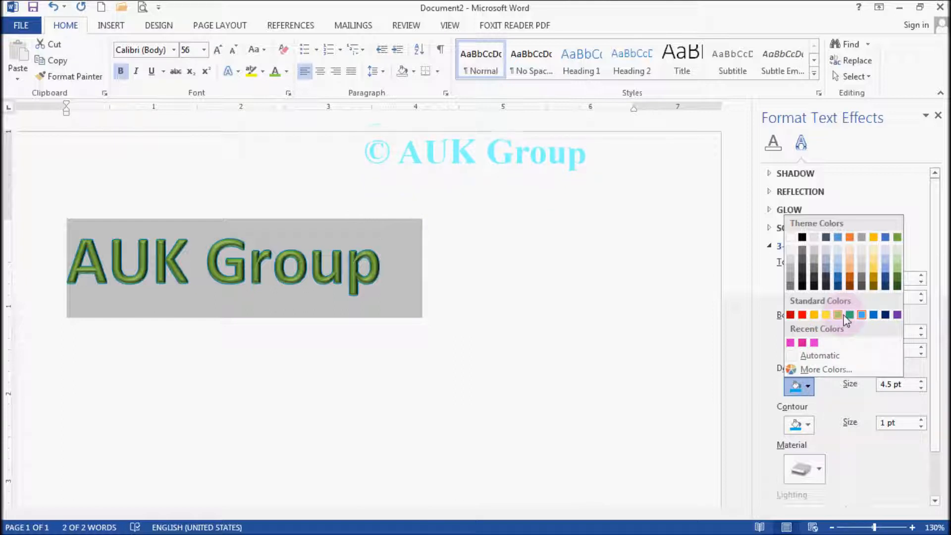
left_click(802, 315)
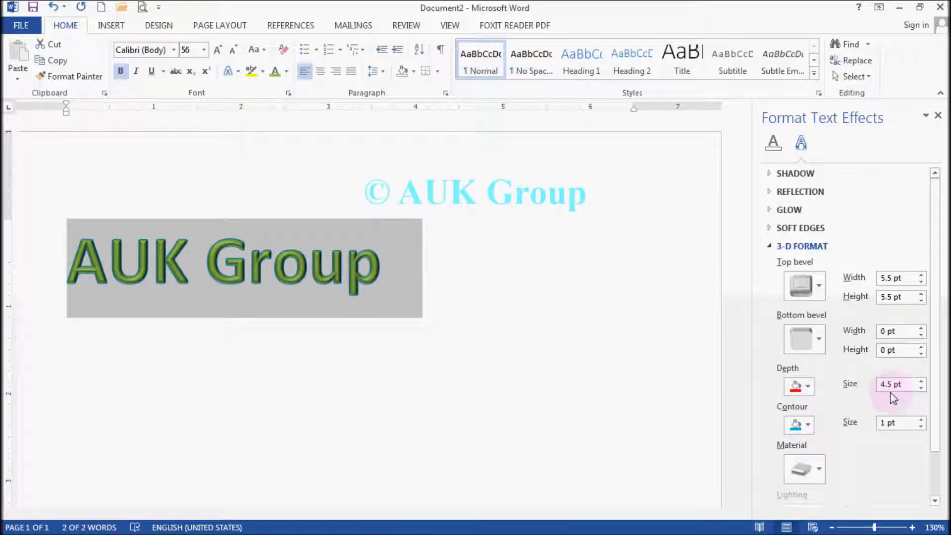
left_click(921, 381)
left_click(921, 381)
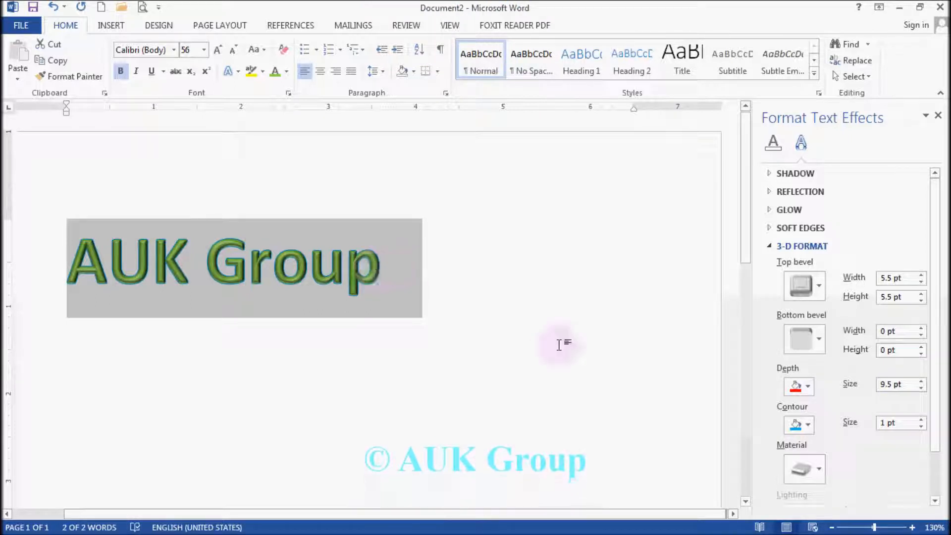
Colour the contour of the text's 3-D format standard purple and set the contour size to 2.5 pt.
left_click(808, 423)
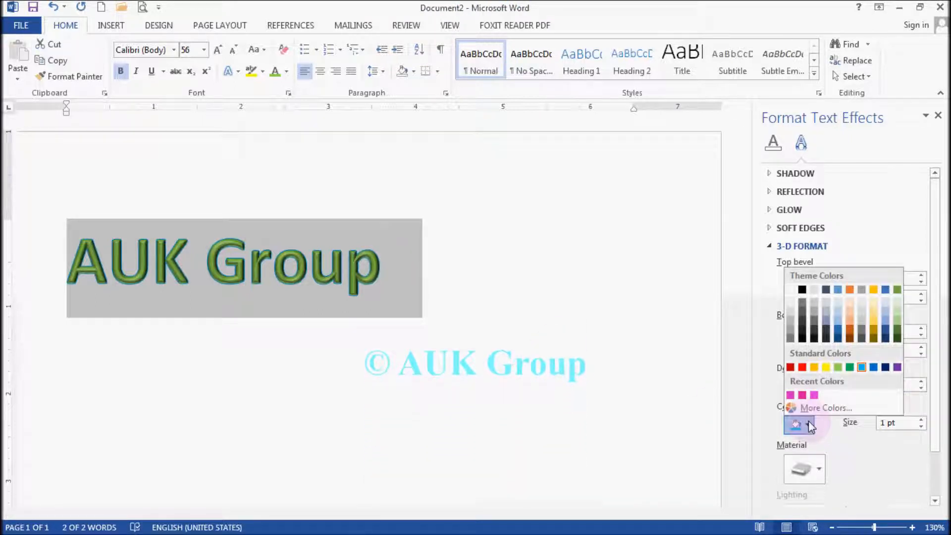
left_click(898, 368)
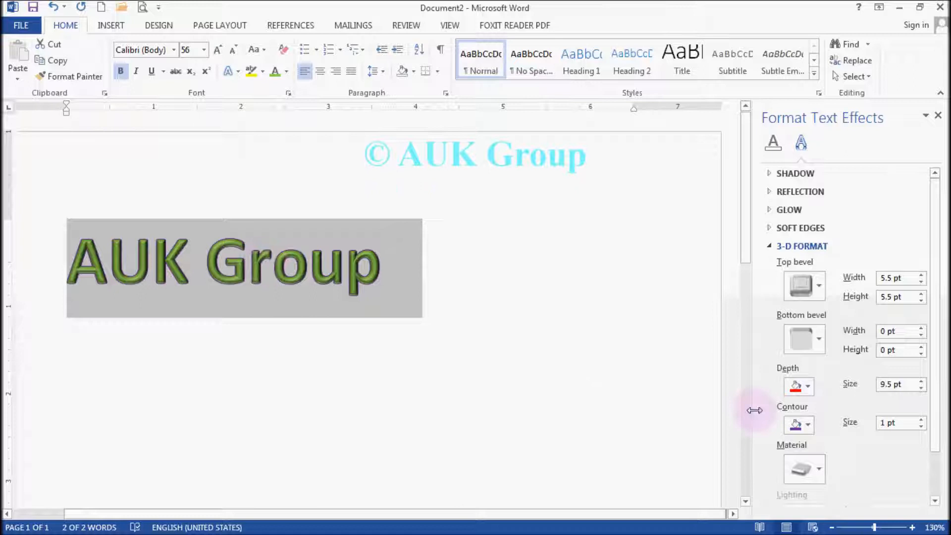
left_click(921, 419)
left_click(921, 420)
left_click(921, 420)
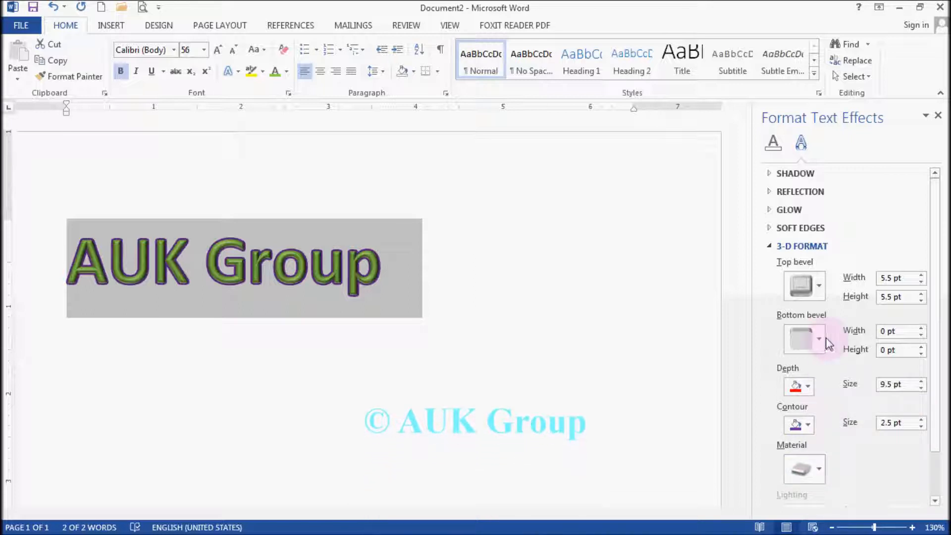
Try the fourth special-effect and second translucent materials on the text, and apply the first special-effect material.
scroll(854, 396, "down", 3)
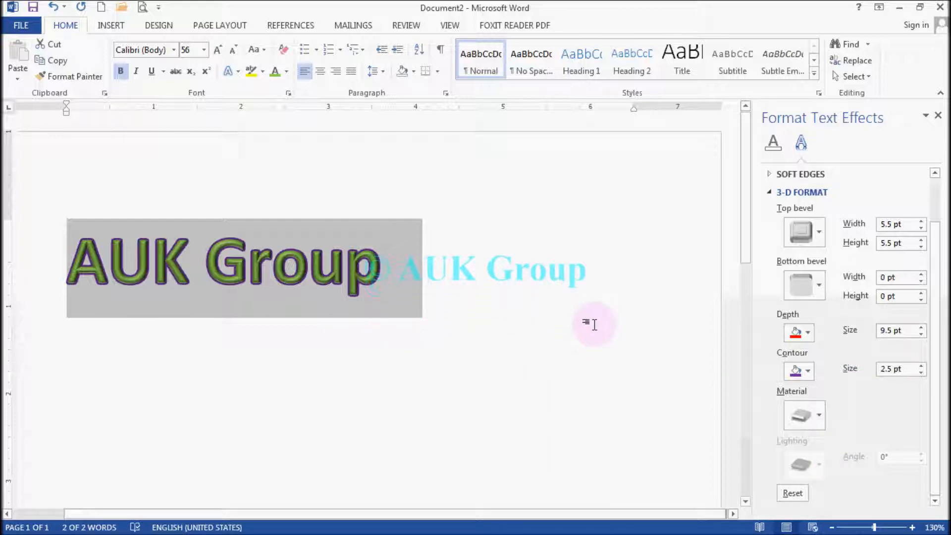
left_click(822, 417)
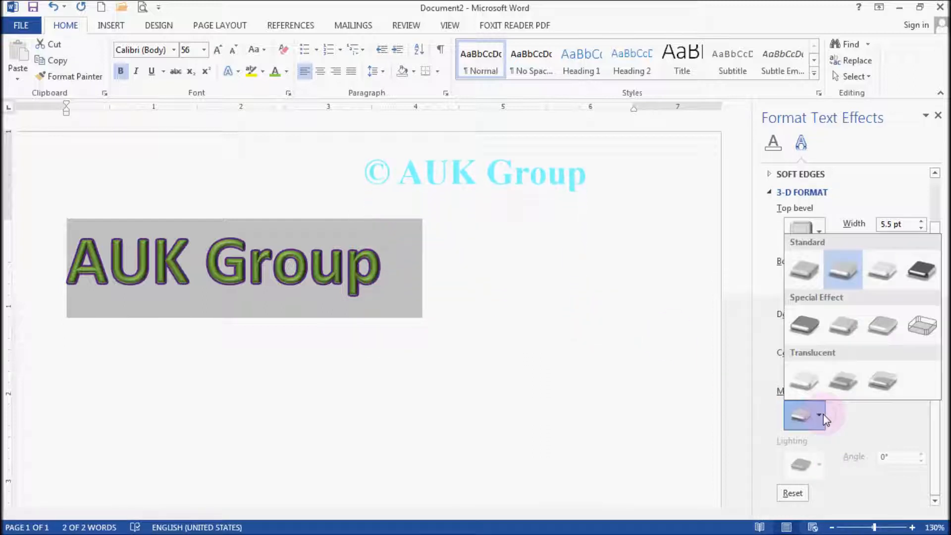
left_click(922, 327)
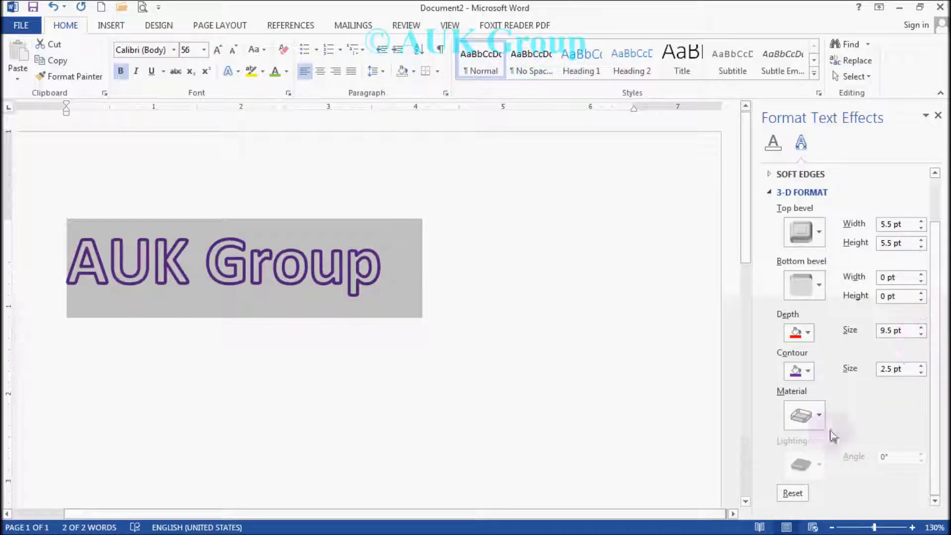
left_click(818, 416)
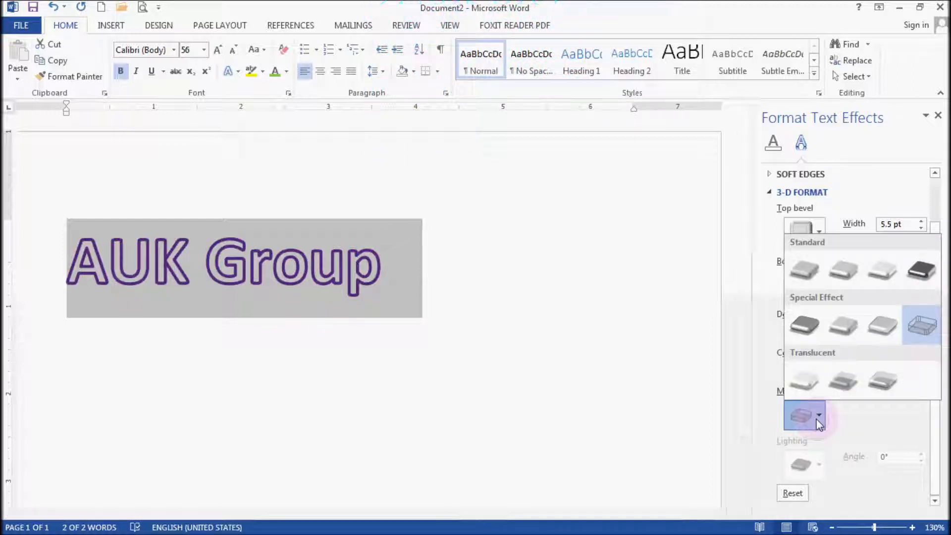
left_click(838, 379)
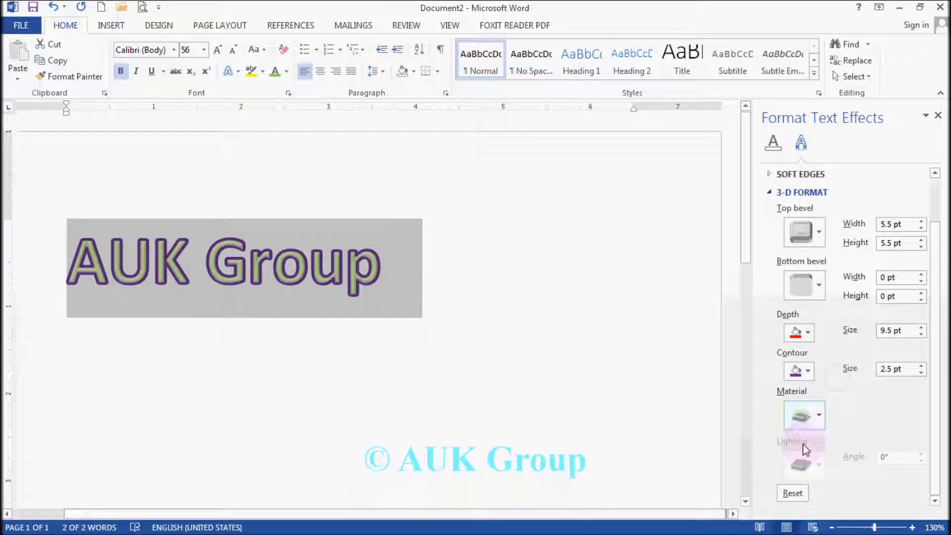
left_click(808, 424)
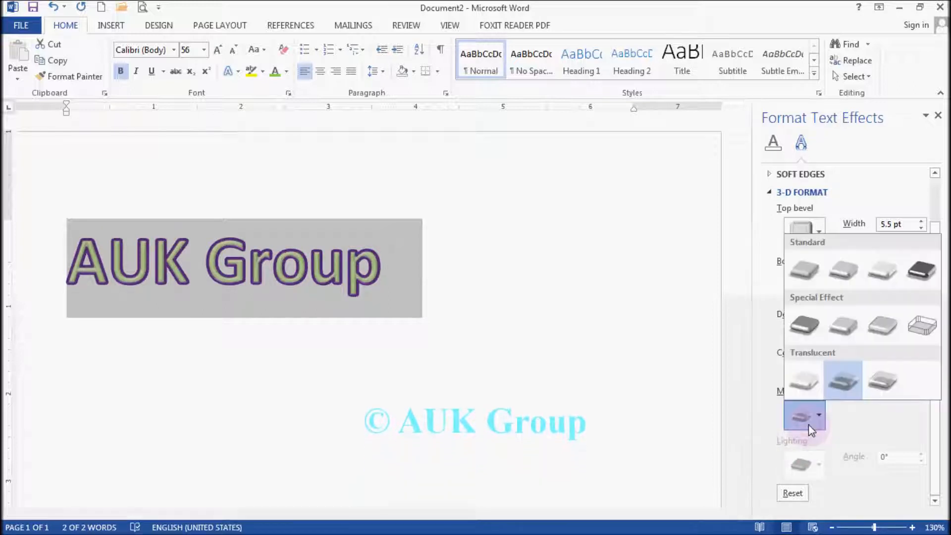
left_click(809, 340)
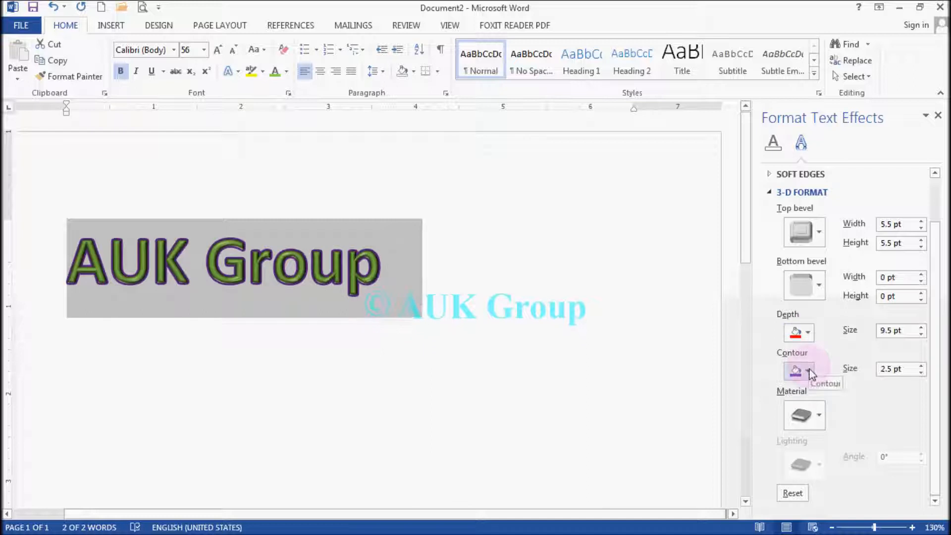
Collapse the 3-D Format section of the text effects settings.
left_click(769, 192)
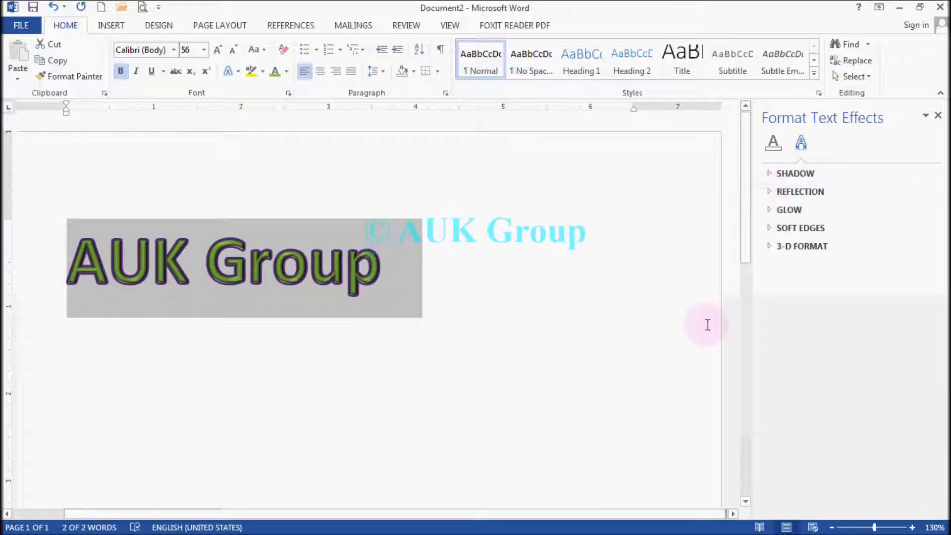
left_click(768, 246)
left_click(769, 247)
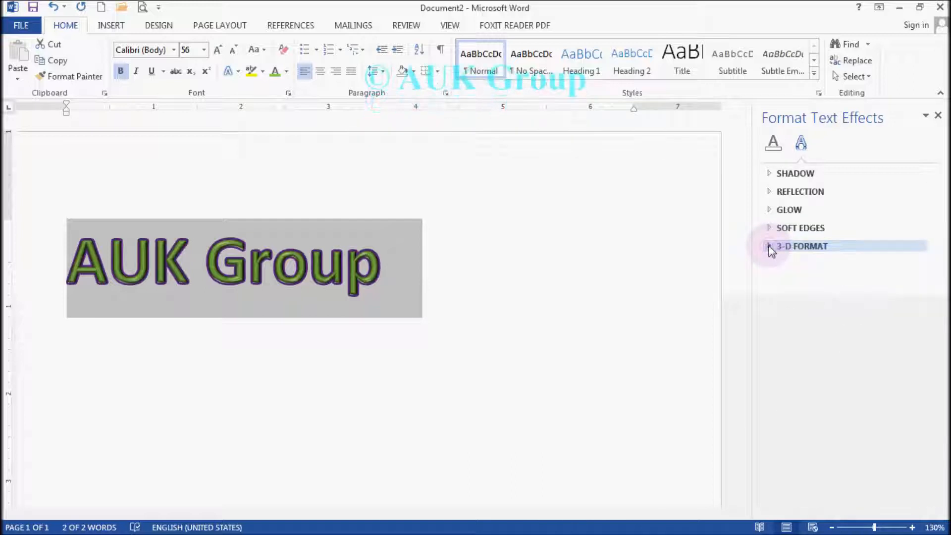
Highlight the "AUK Group" text in bright green and deselect it.
left_click(263, 74)
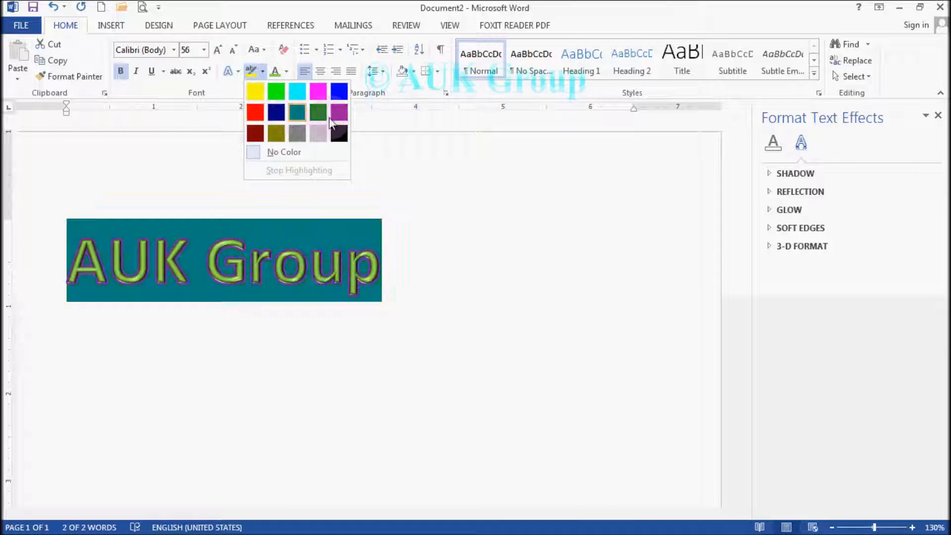
left_click(275, 93)
left_click(305, 203)
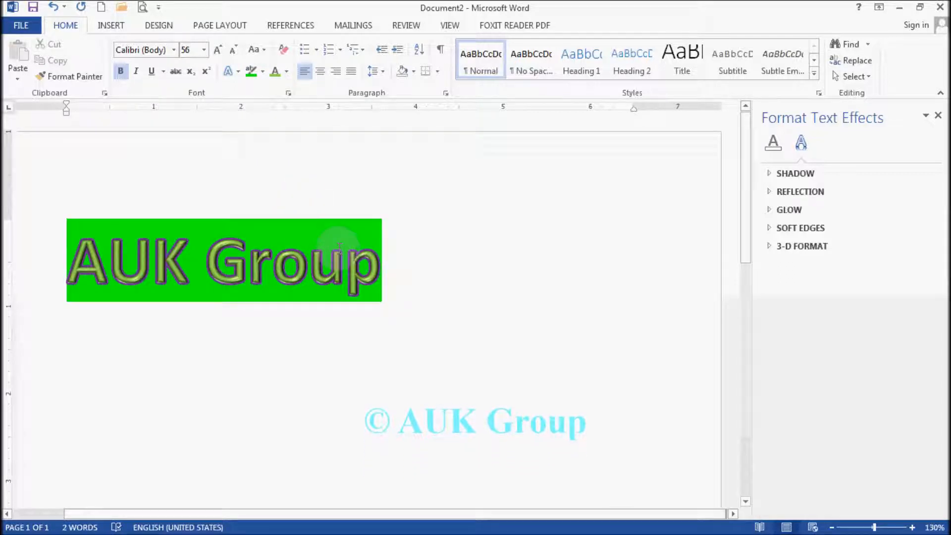